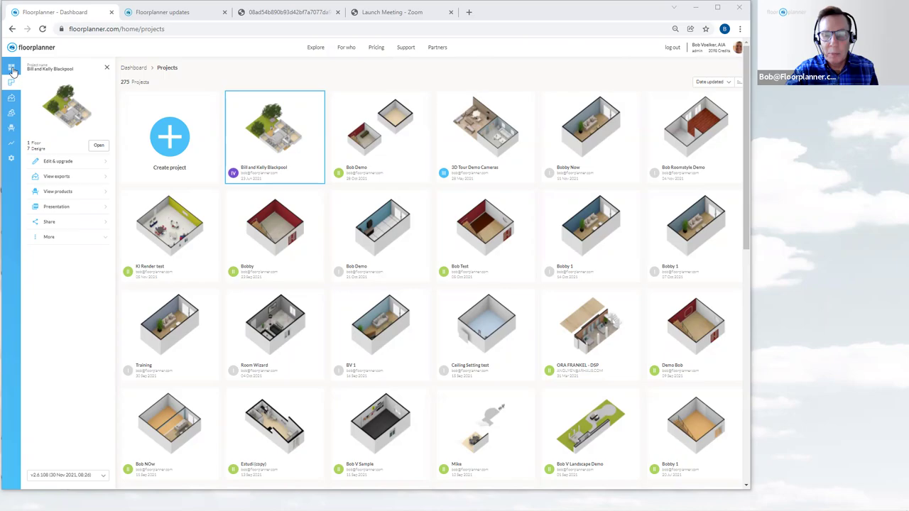
- Return to the main dashboard and view the rendered bedroom image that is already open
click(12, 71)
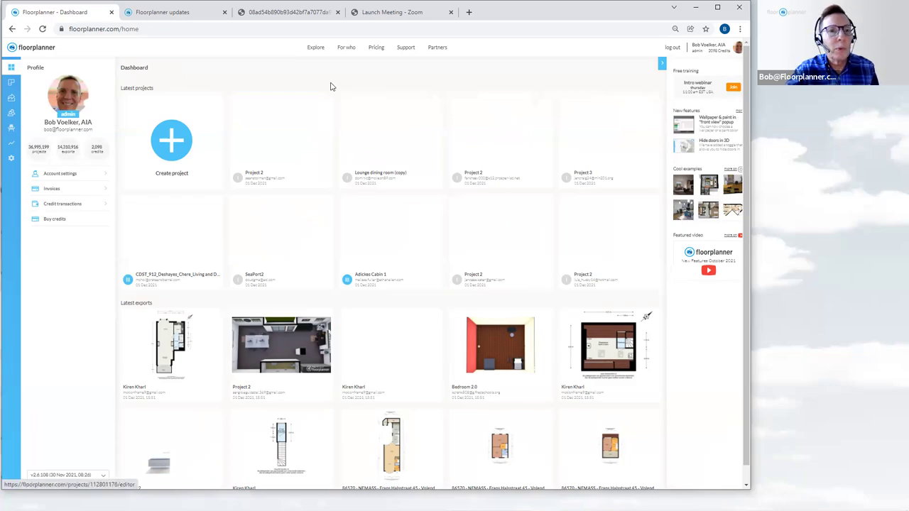
click(290, 13)
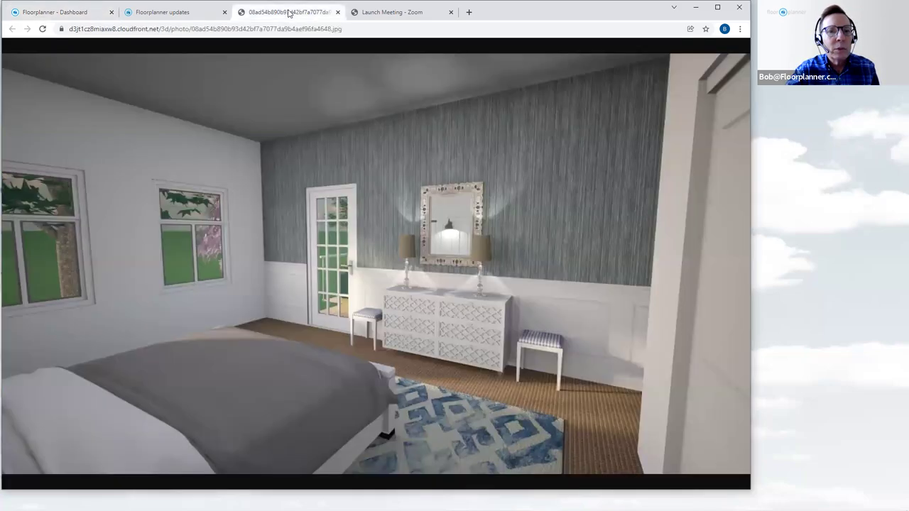
- Examine the wizard improvements and Japanese language entries on the Floorplanner updates page
click(213, 12)
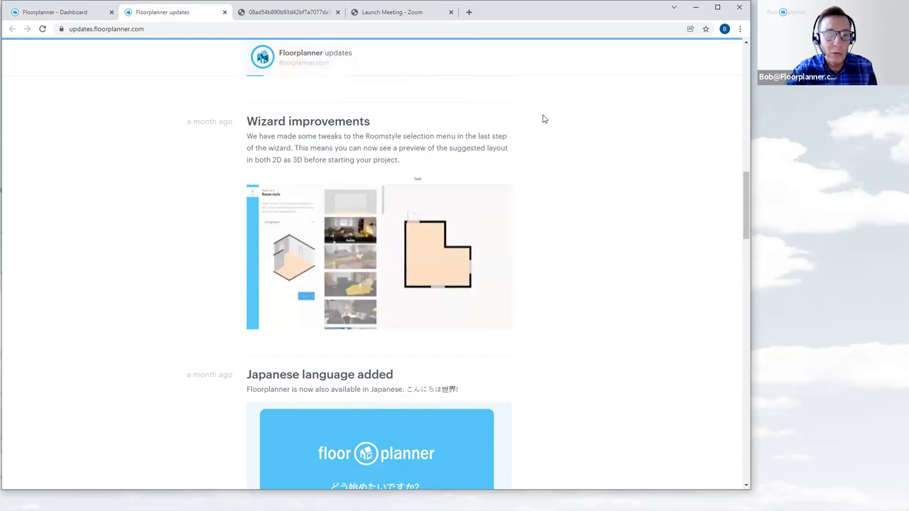
scroll(551, 136, down, 1)
scroll(553, 135, down, 3)
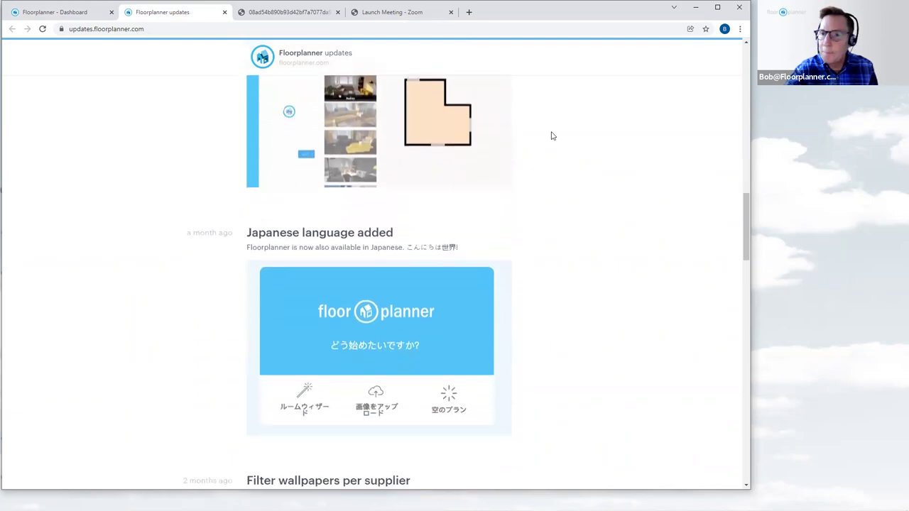
scroll(553, 136, up, 2)
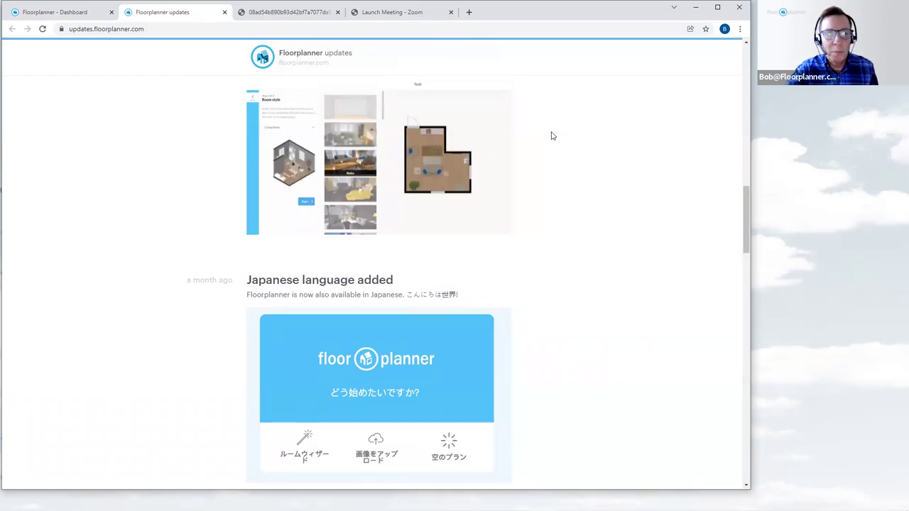
scroll(553, 136, up, 2)
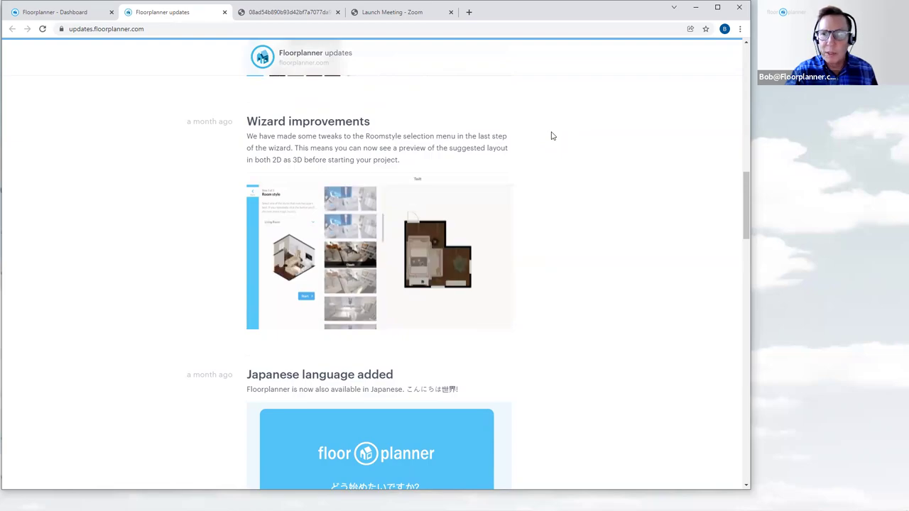
scroll(528, 171, up, 2)
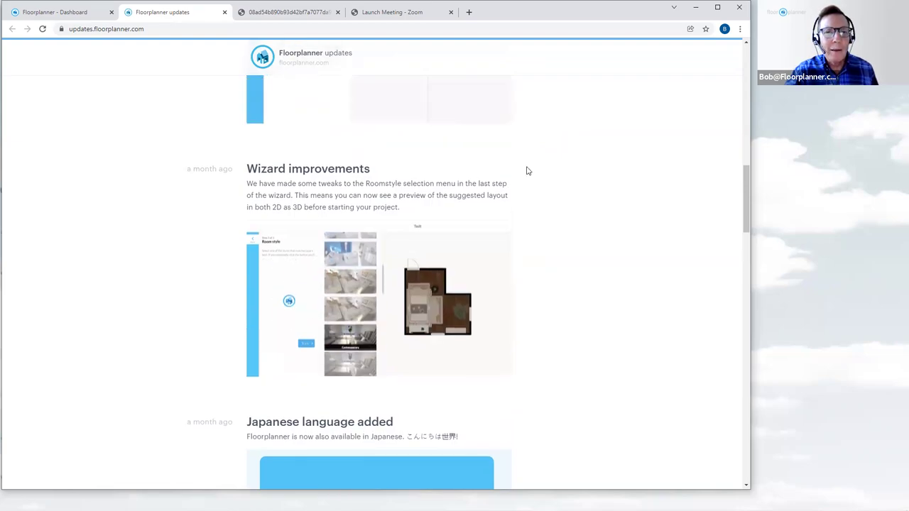
scroll(528, 170, up, 3)
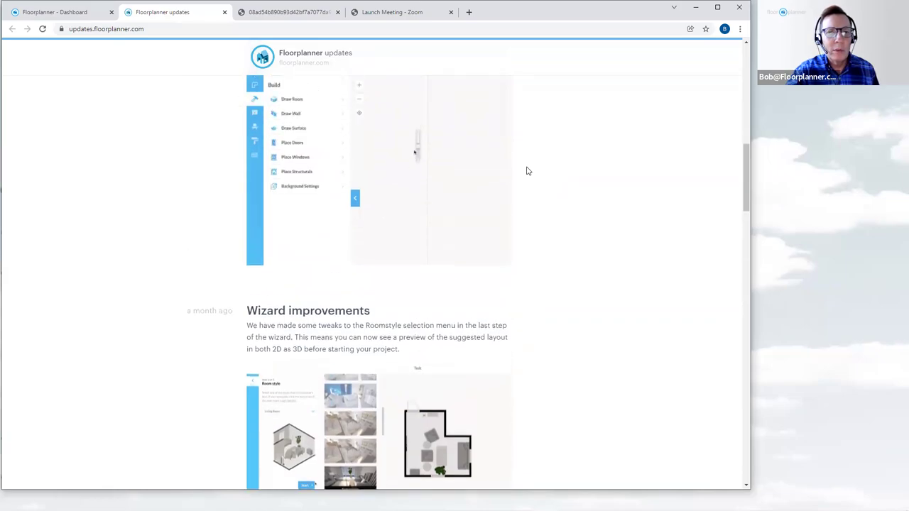
- Review the update entries on structural element materials, hiding doors in 3D, and wallpaper and paint in the front view popup
scroll(527, 171, down, 1)
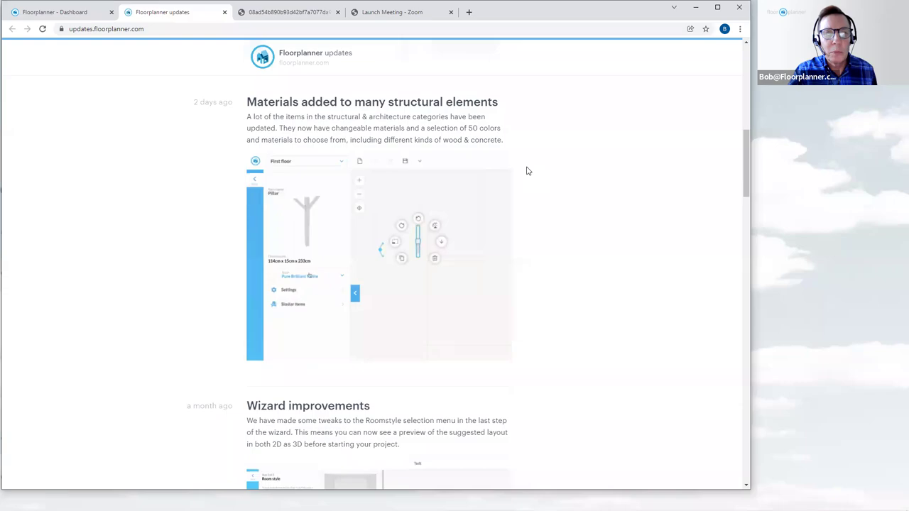
scroll(528, 170, up, 2)
scroll(528, 171, up, 3)
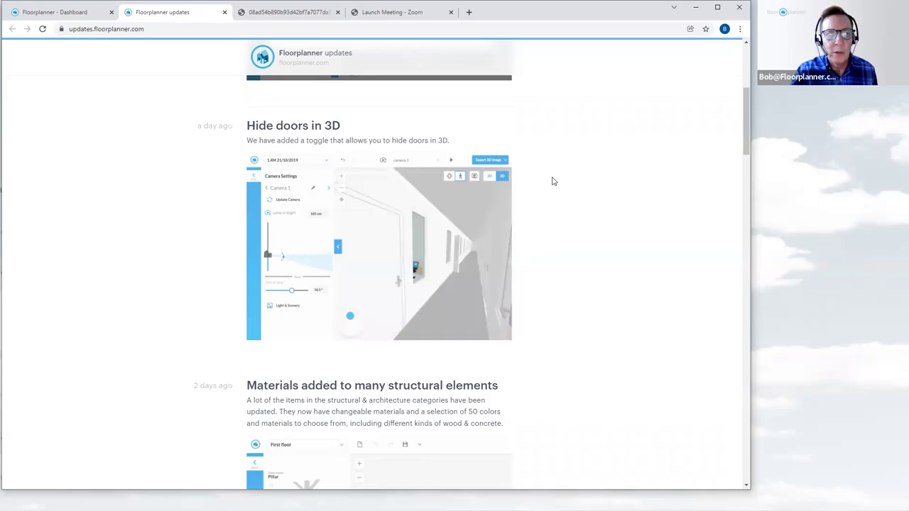
scroll(554, 181, up, 1)
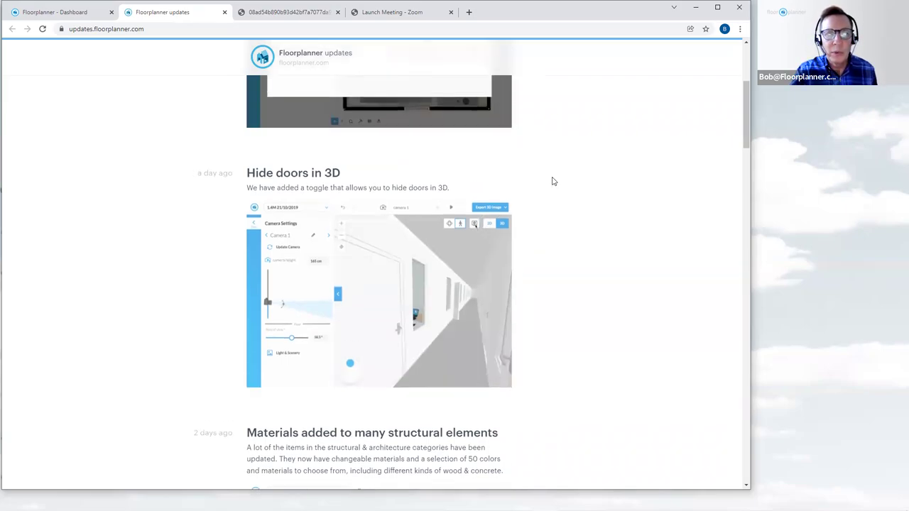
scroll(553, 181, up, 3)
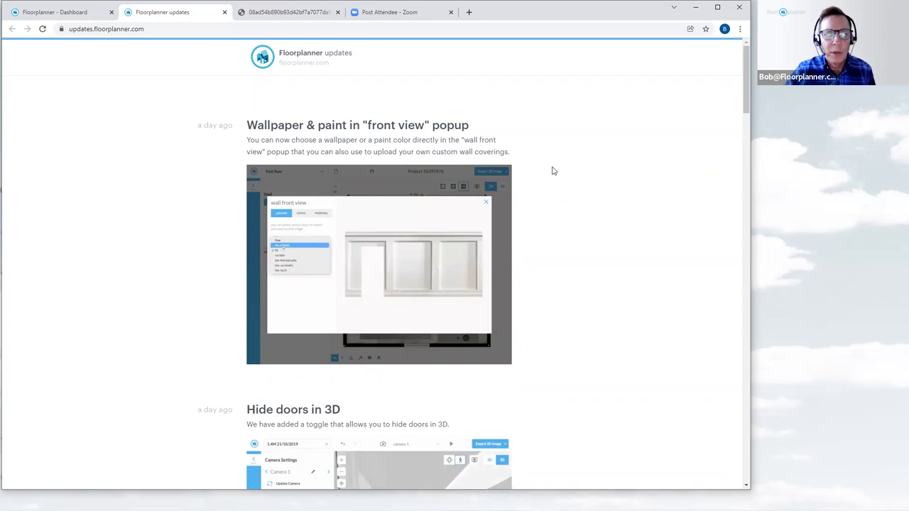
scroll(553, 171, down, 8)
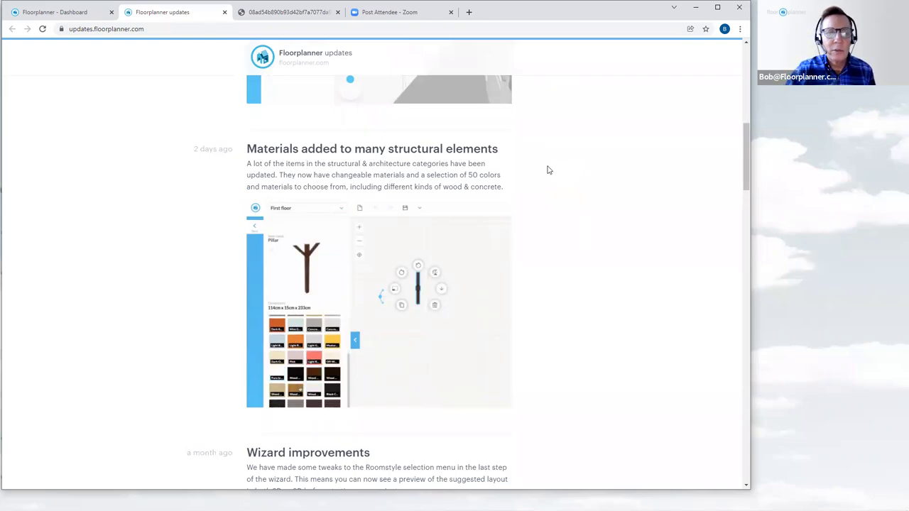
- Open the clients' house project in the 2D editor and inspect the properties of the pillar at the bedroom's window wall
click(53, 12)
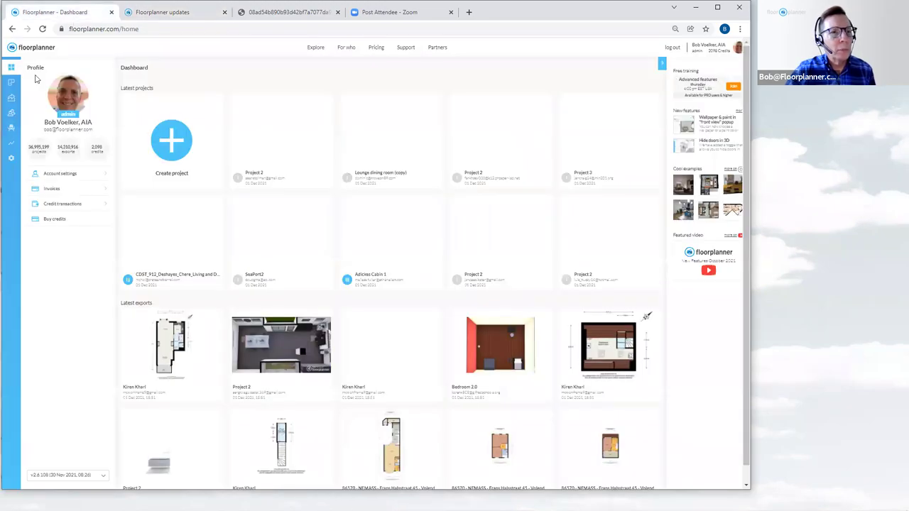
click(10, 82)
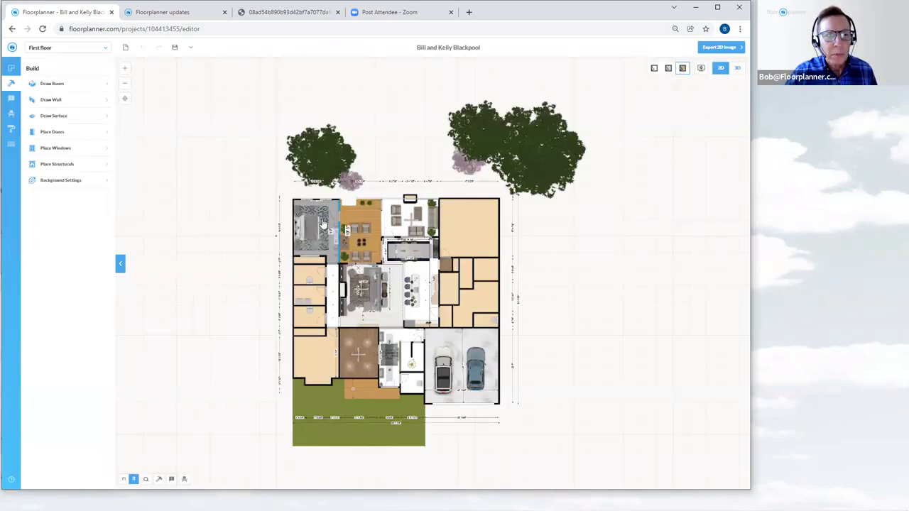
scroll(324, 225, up, 3)
scroll(324, 224, up, 5)
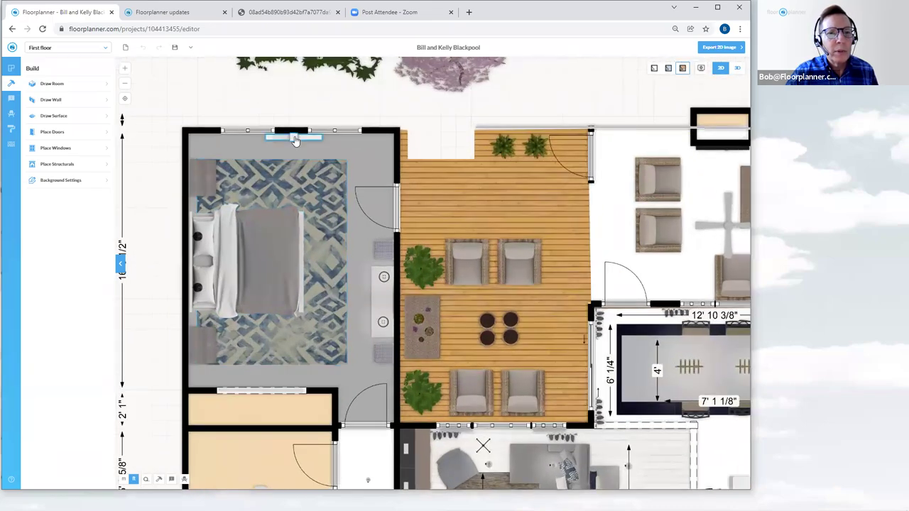
click(296, 140)
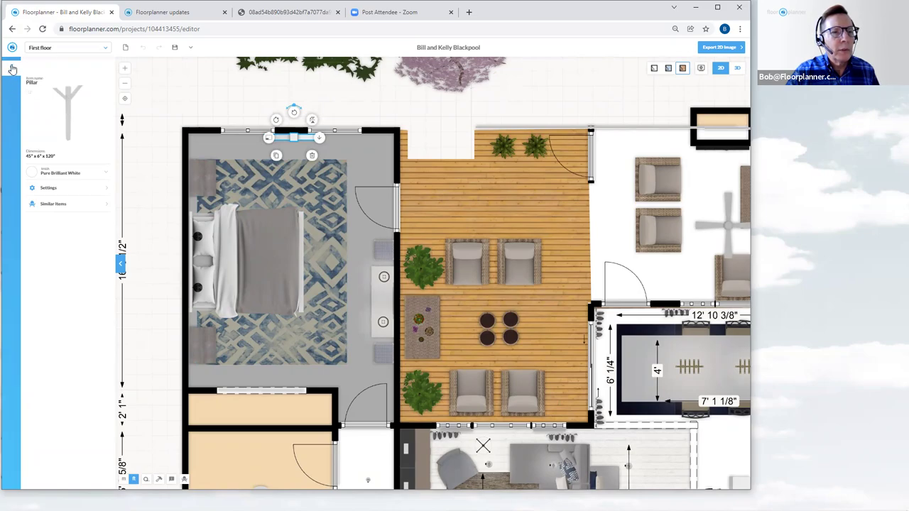
click(12, 69)
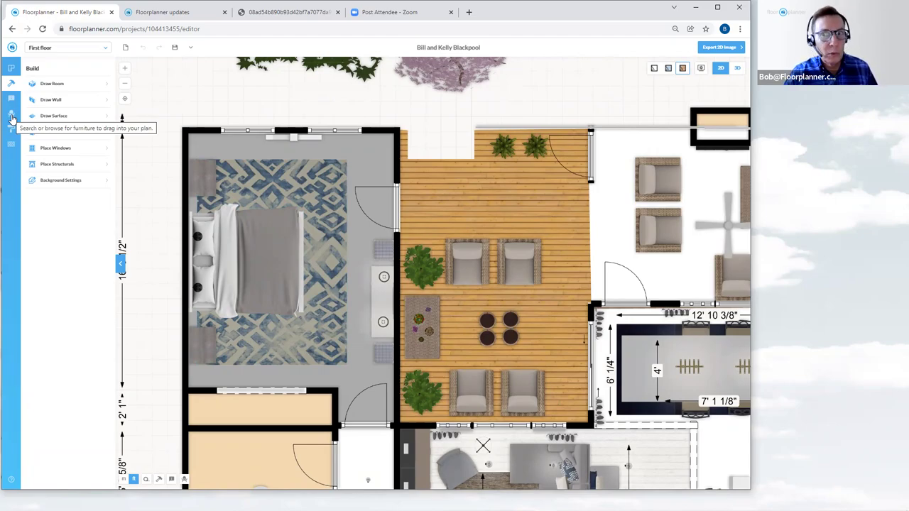
- Place a CB_Base Board from the Architecture objects just outside the bedroom's window wall
click(11, 118)
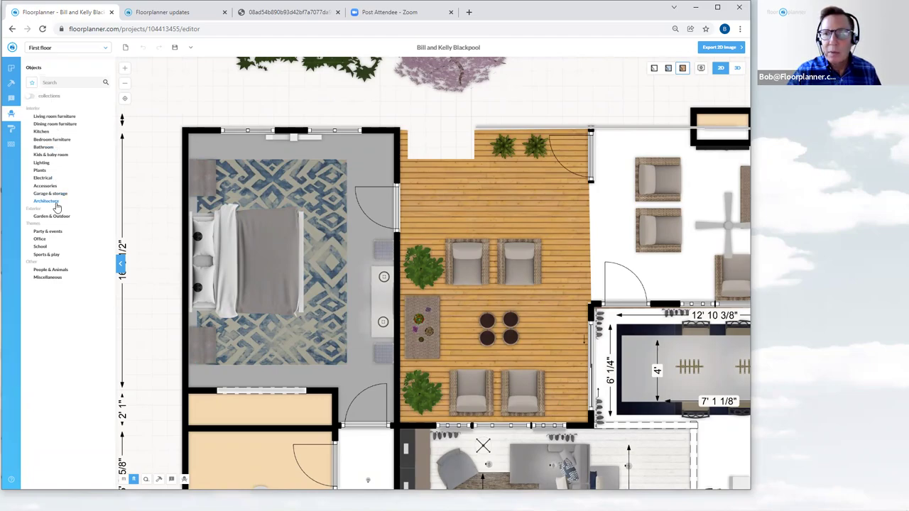
click(56, 204)
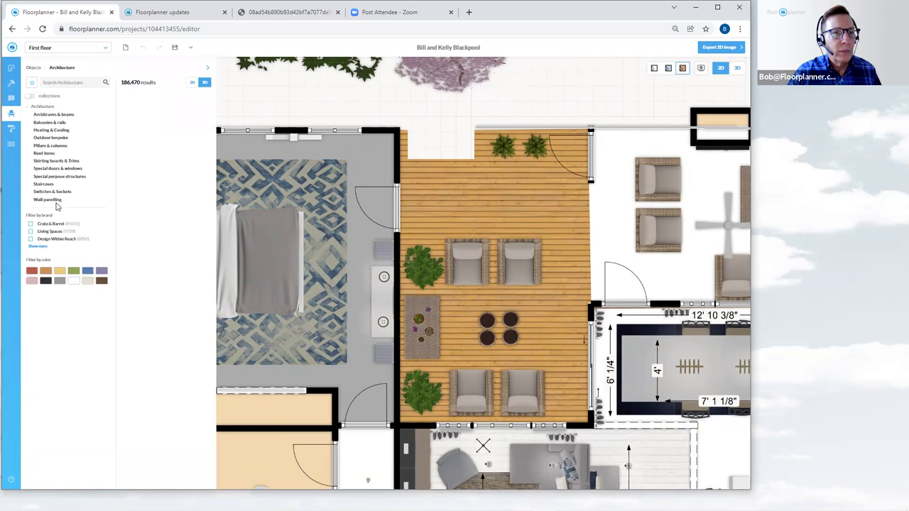
scroll(149, 184, down, 3)
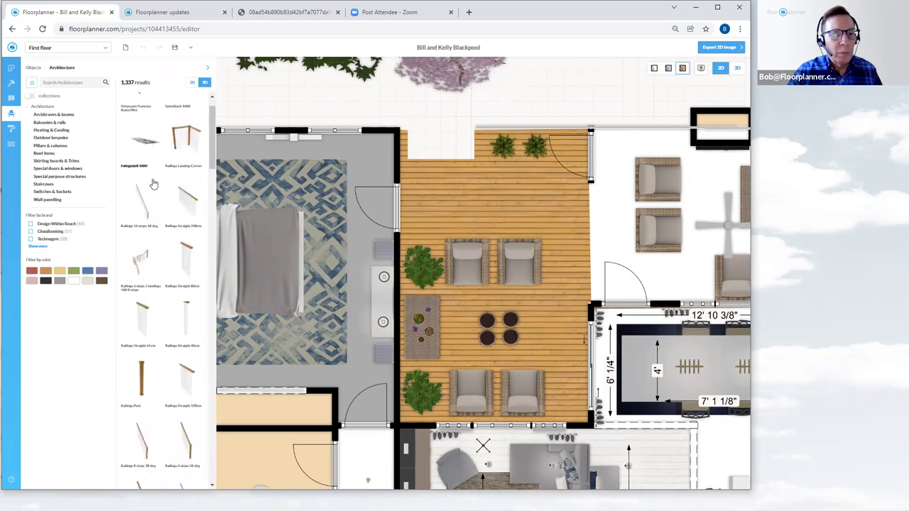
scroll(153, 184, down, 5)
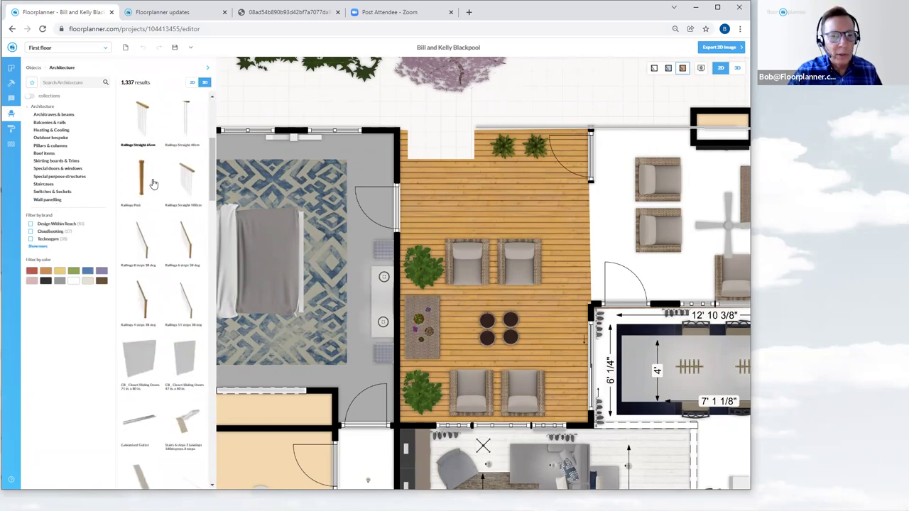
scroll(152, 184, down, 3)
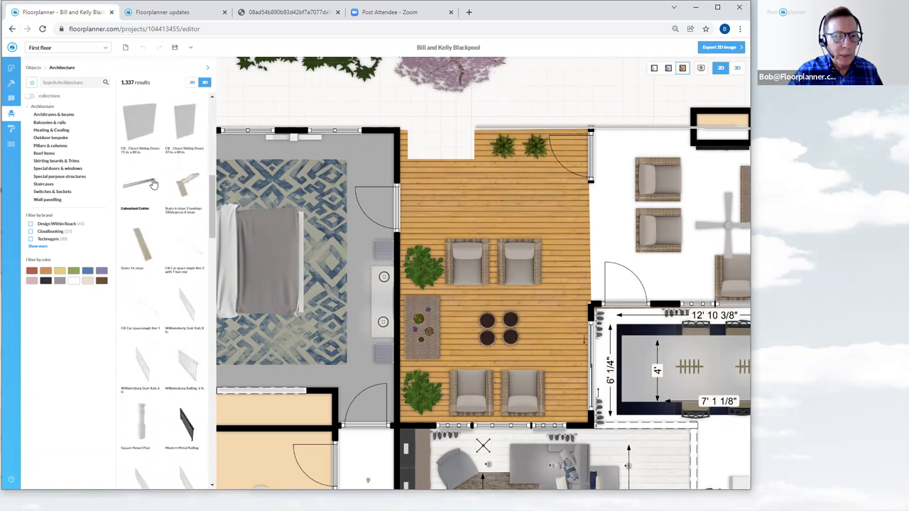
scroll(154, 184, down, 6)
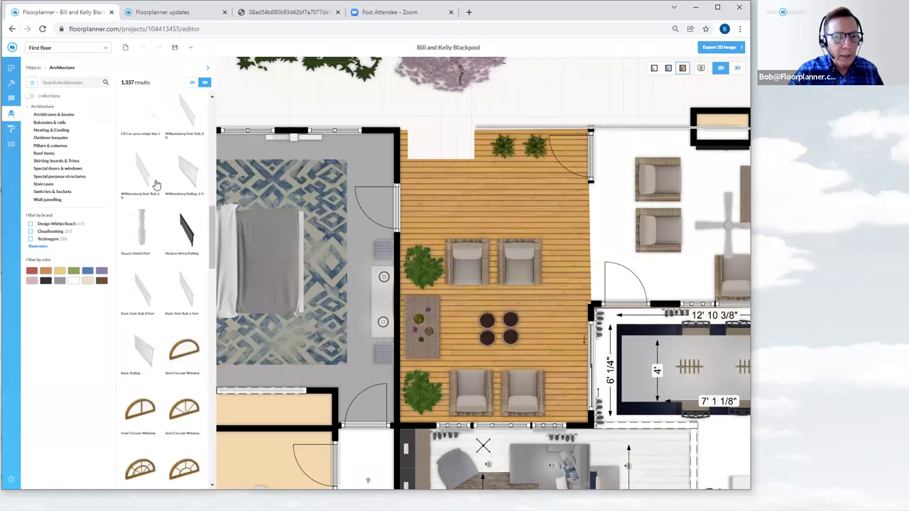
scroll(157, 184, down, 1)
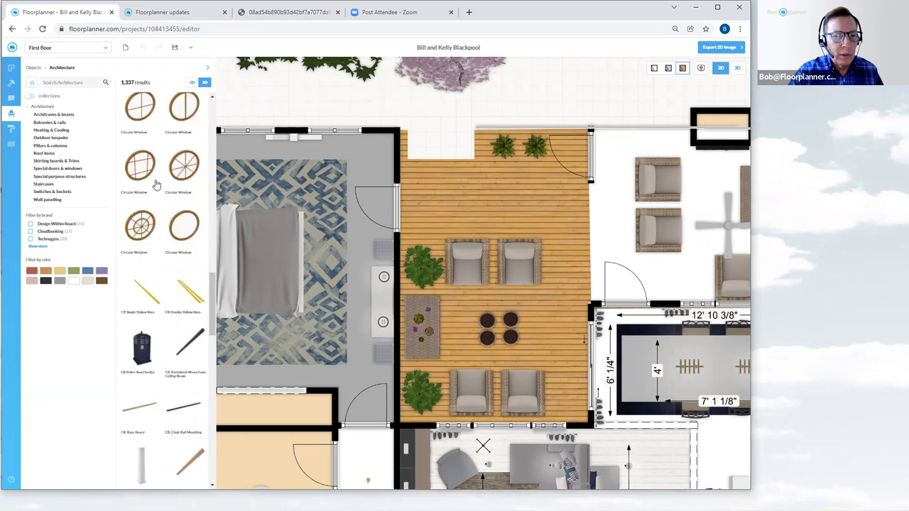
scroll(163, 196, down, 2)
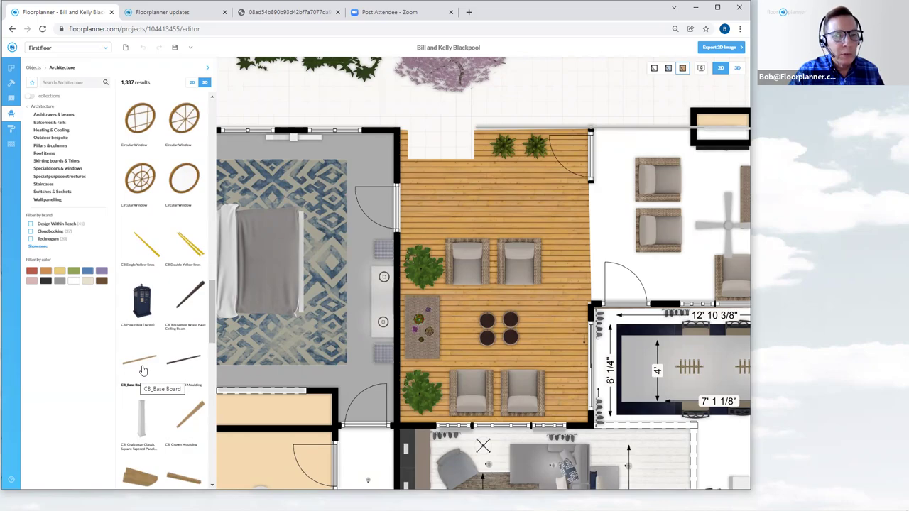
drag(175, 319, 260, 102)
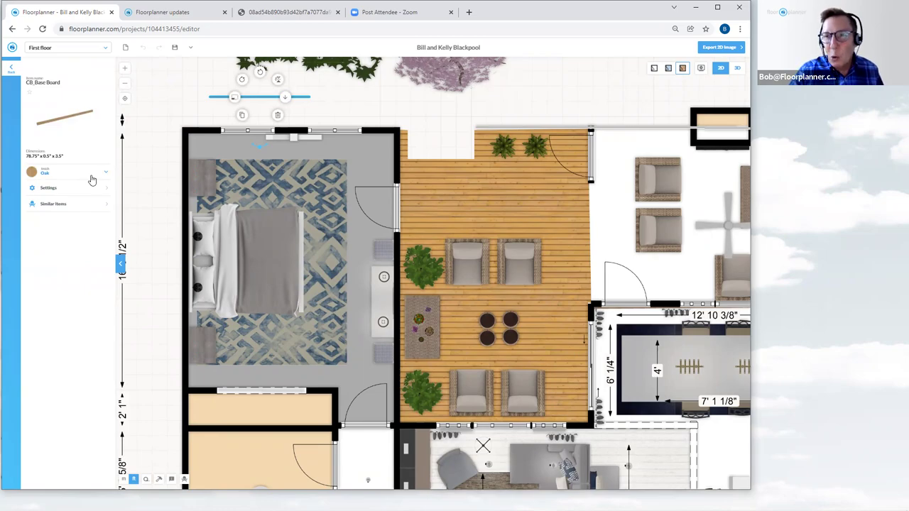
- Set the finish of the placed base board to Black
click(91, 180)
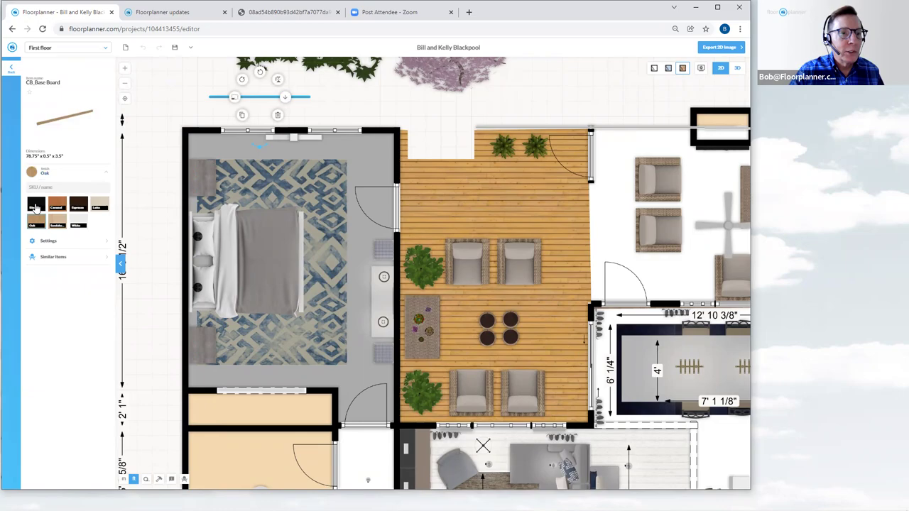
click(35, 204)
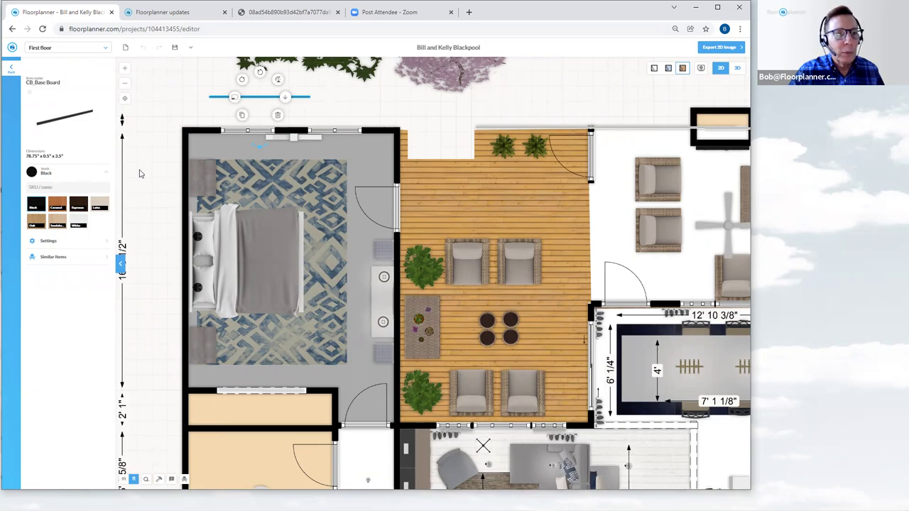
click(194, 97)
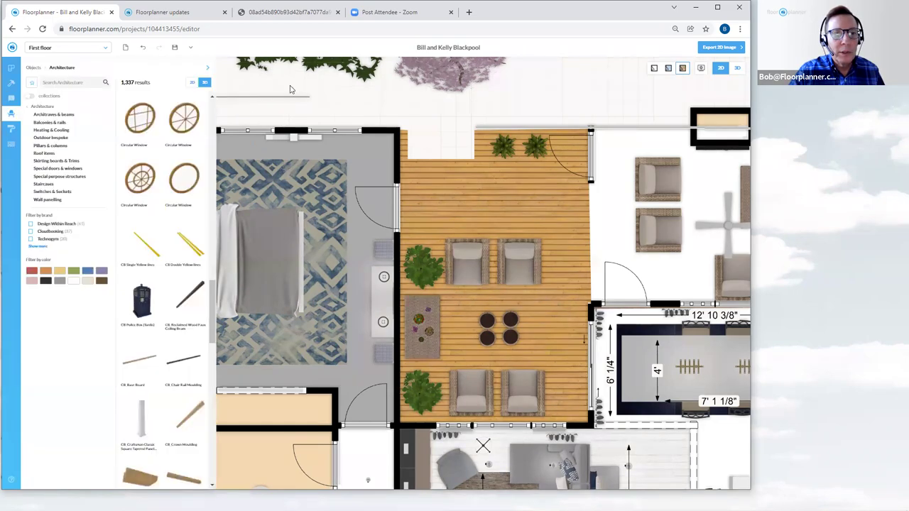
- Try several finishes on the pillar at the bedroom's window wall, including Dark Green, and finish with Light Red
click(301, 141)
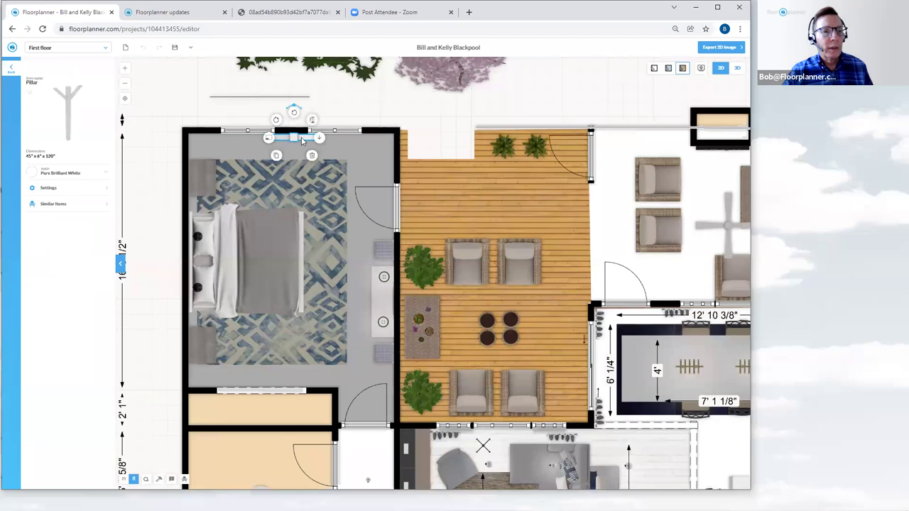
click(109, 176)
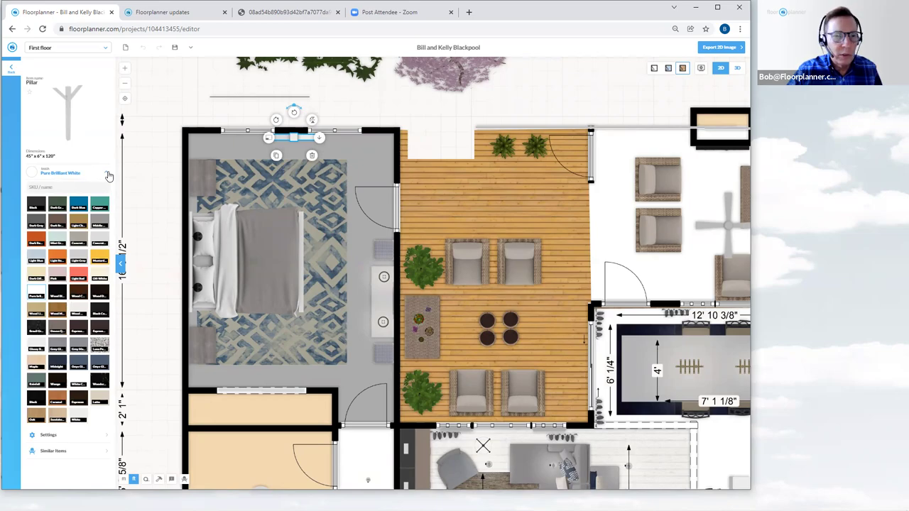
click(58, 206)
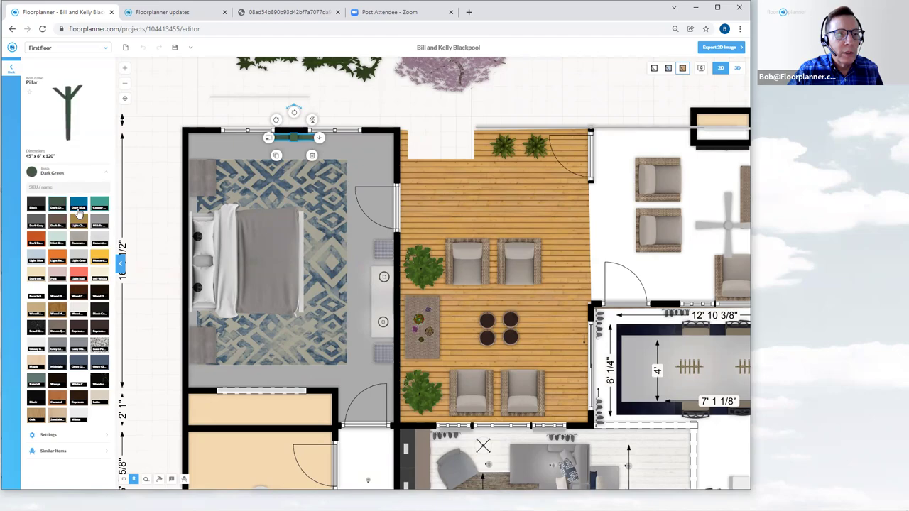
click(99, 206)
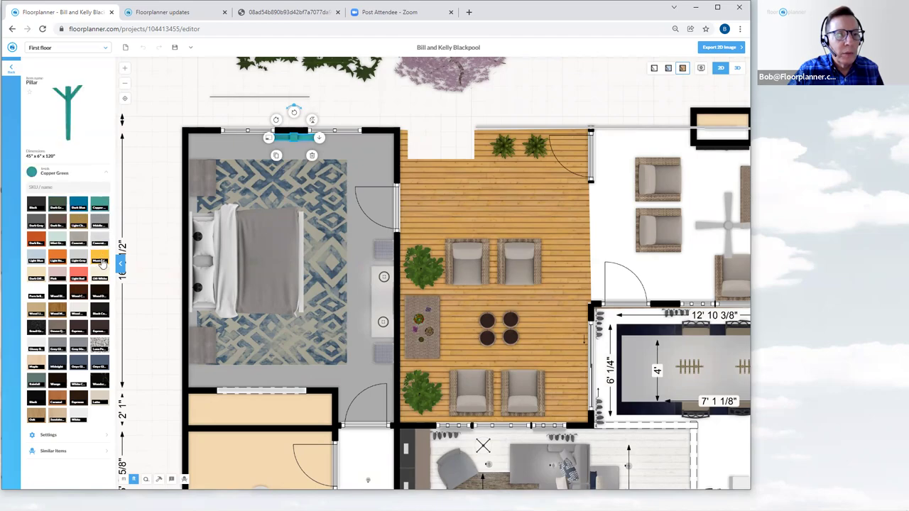
click(103, 261)
click(79, 275)
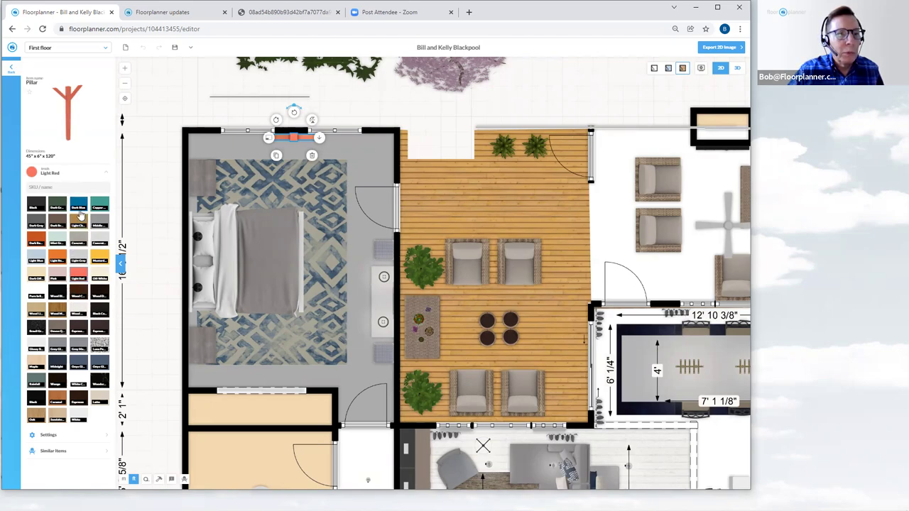
- Set the finish of the pillar at the bedroom's window wall to Dark Blue and deselect the pillar
click(79, 206)
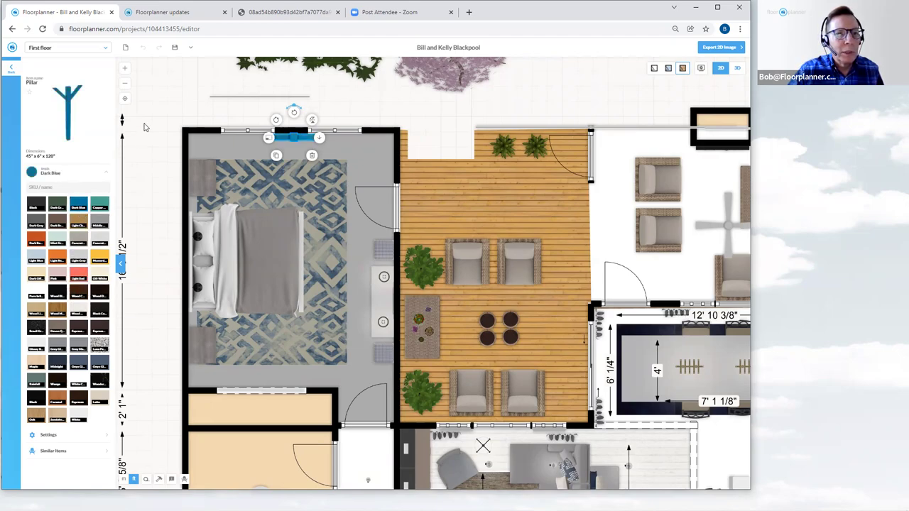
click(106, 176)
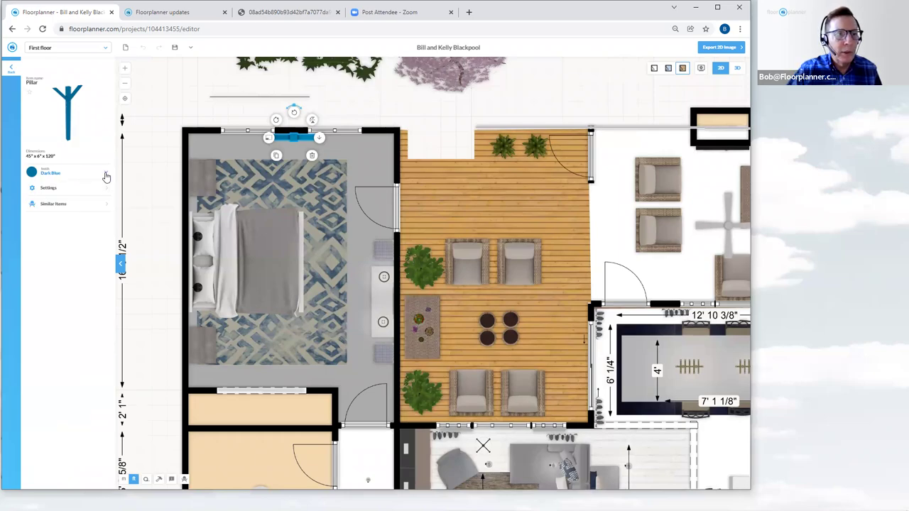
click(106, 177)
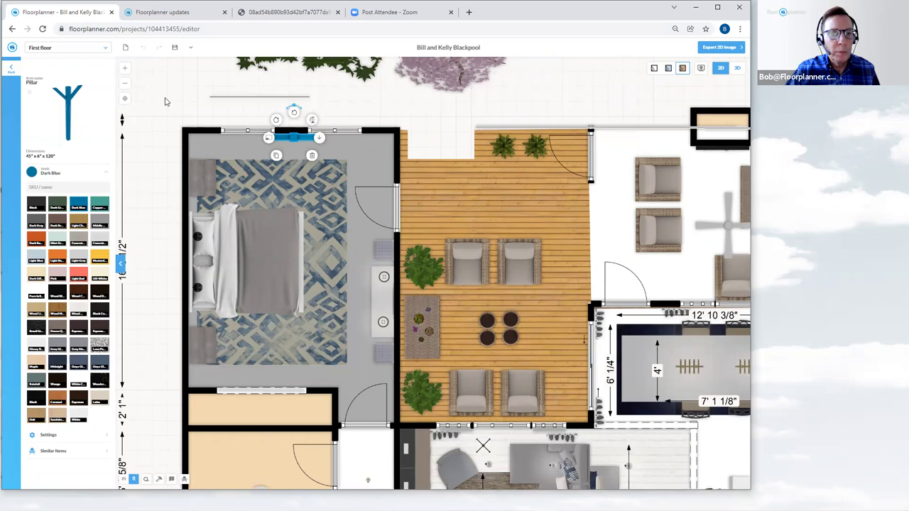
click(164, 101)
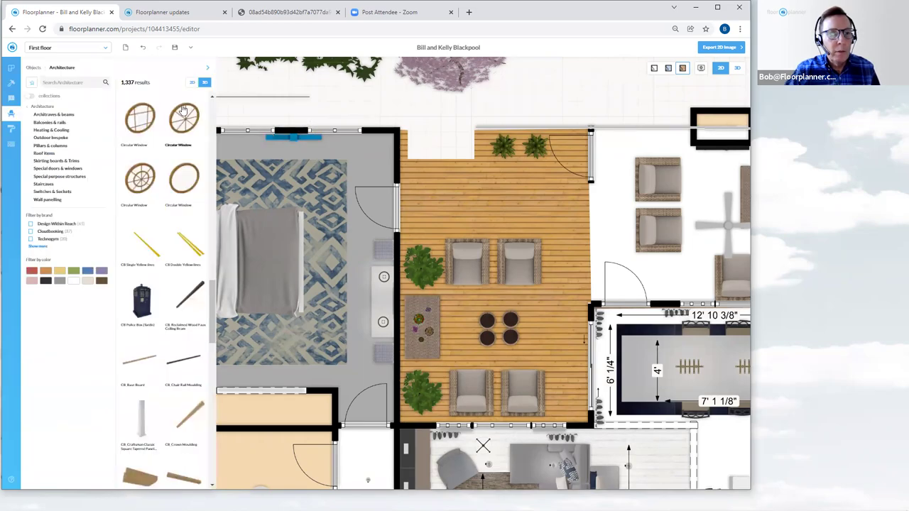
- Set the finish of the CB_Base Board outside the bedroom to White and inspect its dimension settings
click(294, 98)
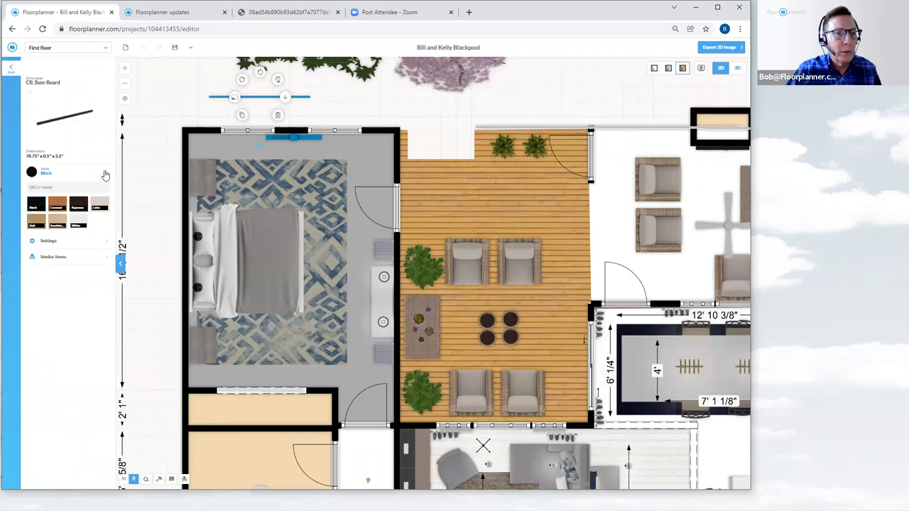
click(79, 226)
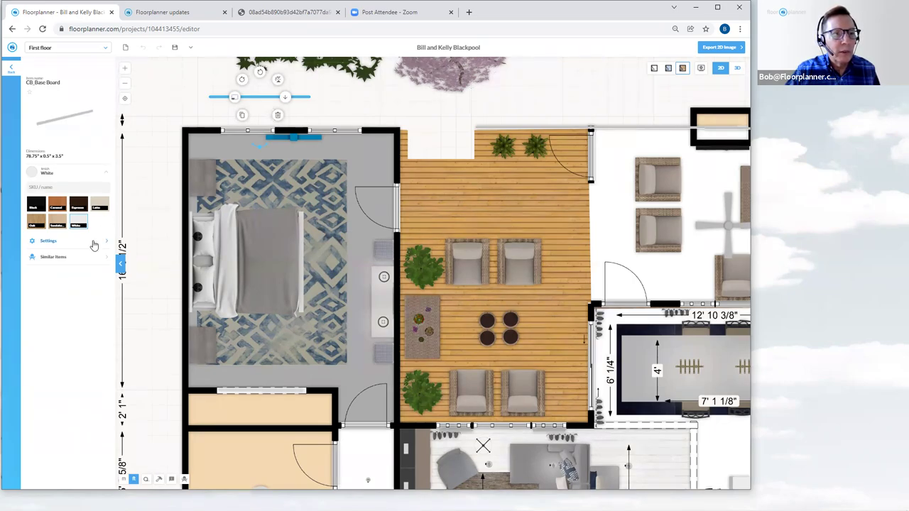
click(94, 243)
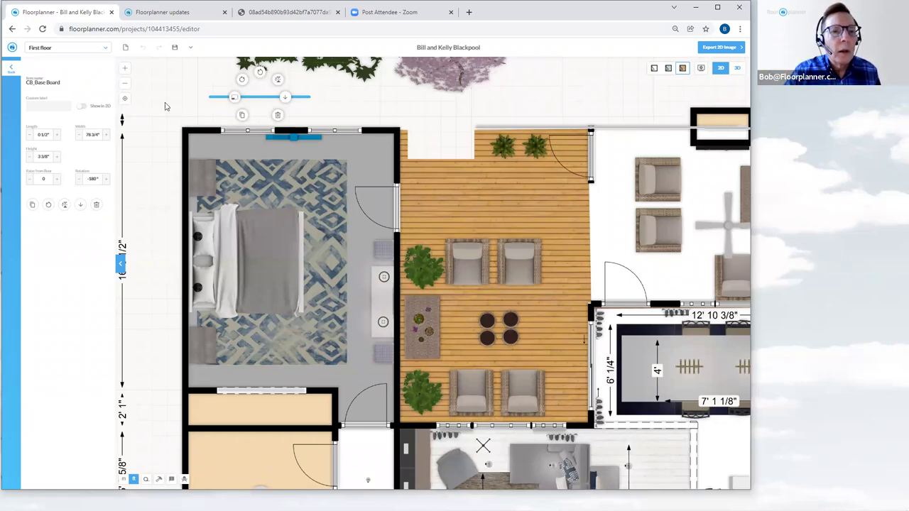
click(363, 101)
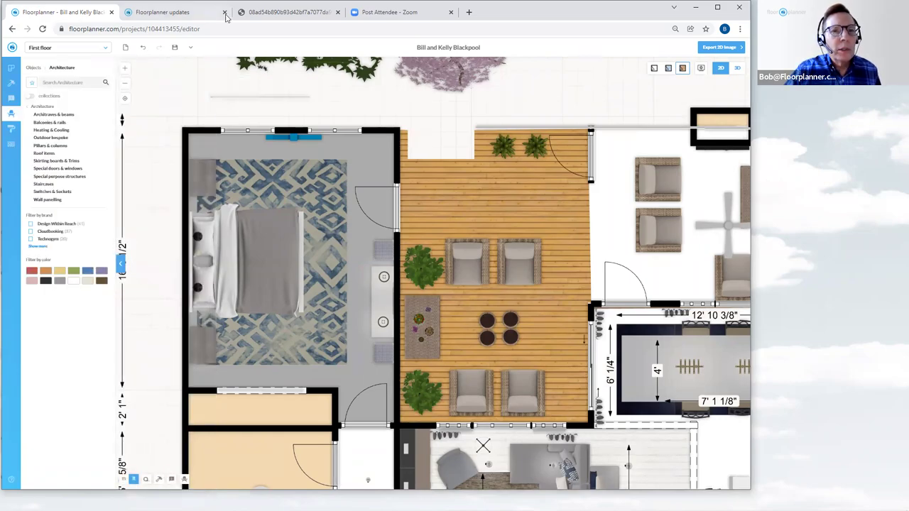
- Review the "Hide doors in 3D" entry on the Floorplanner updates page and return to the house project
click(200, 19)
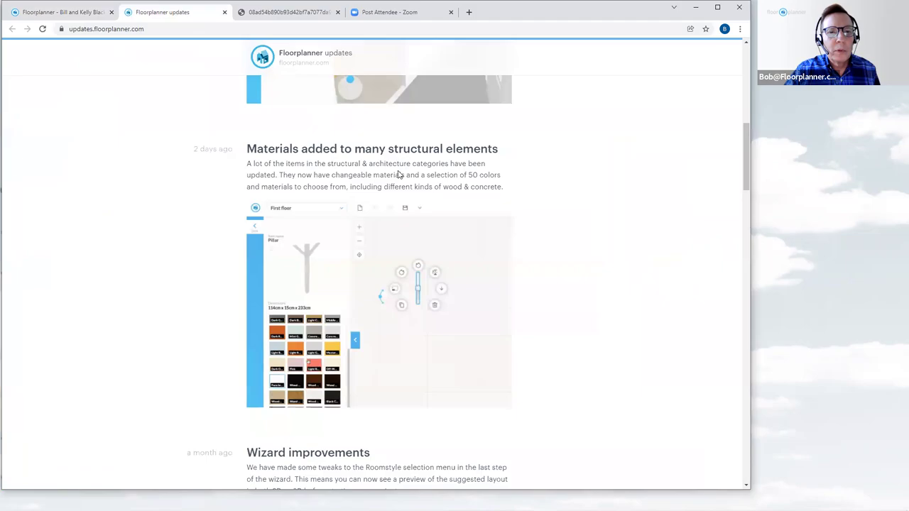
scroll(399, 175, up, 3)
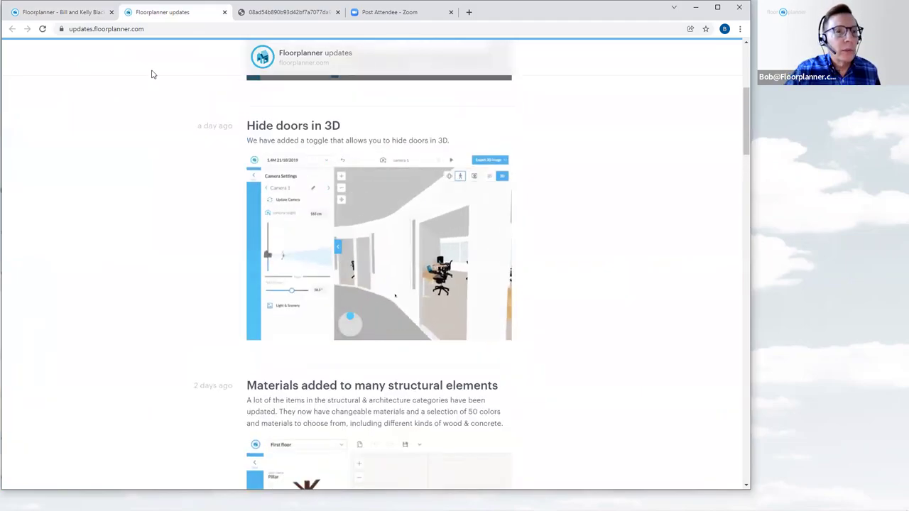
click(62, 14)
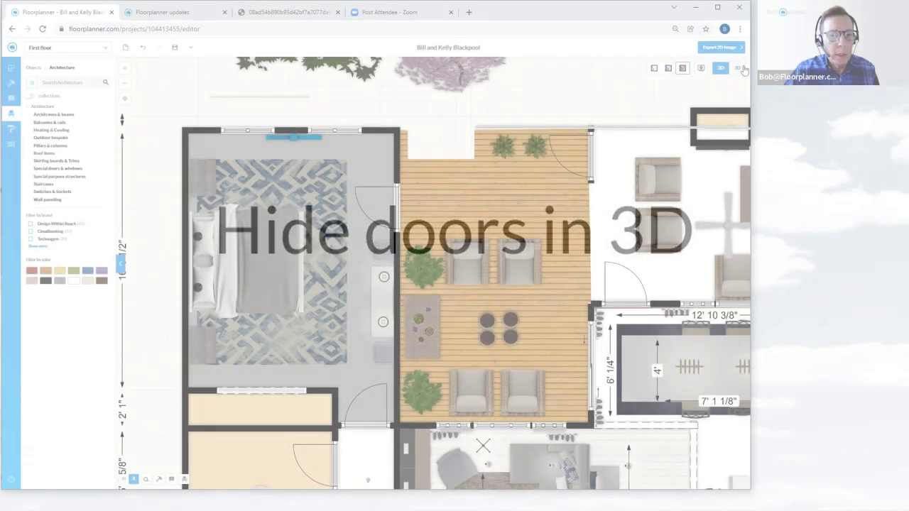
- Switch to the 3D view, walk into the hallway leading to the bedroom and hide the doors
click(743, 68)
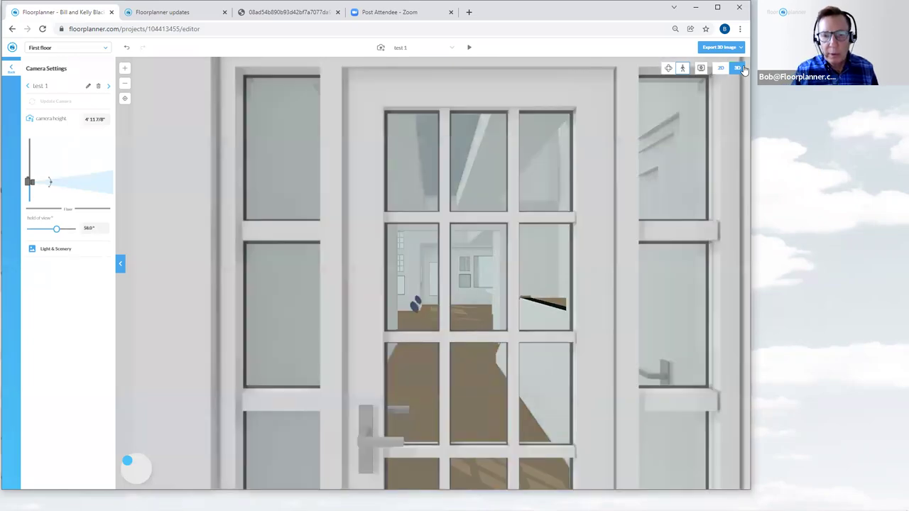
key(Up)
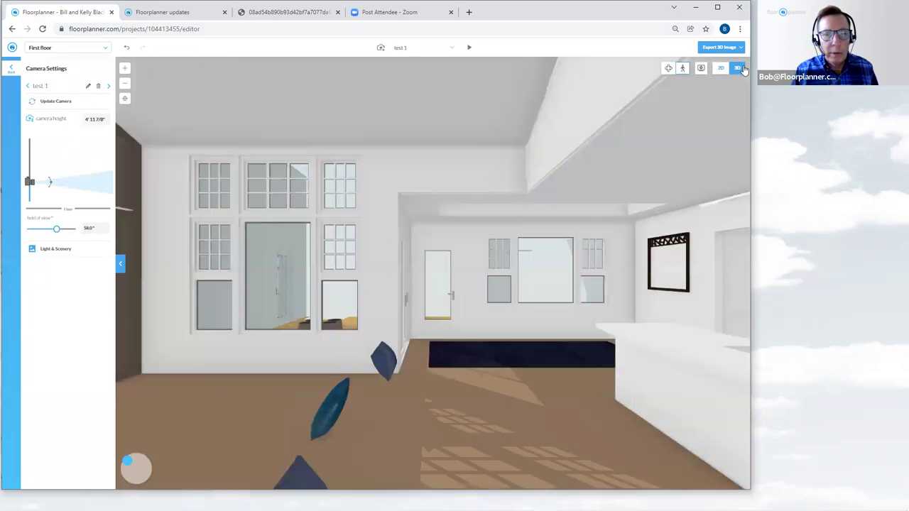
key(Up)
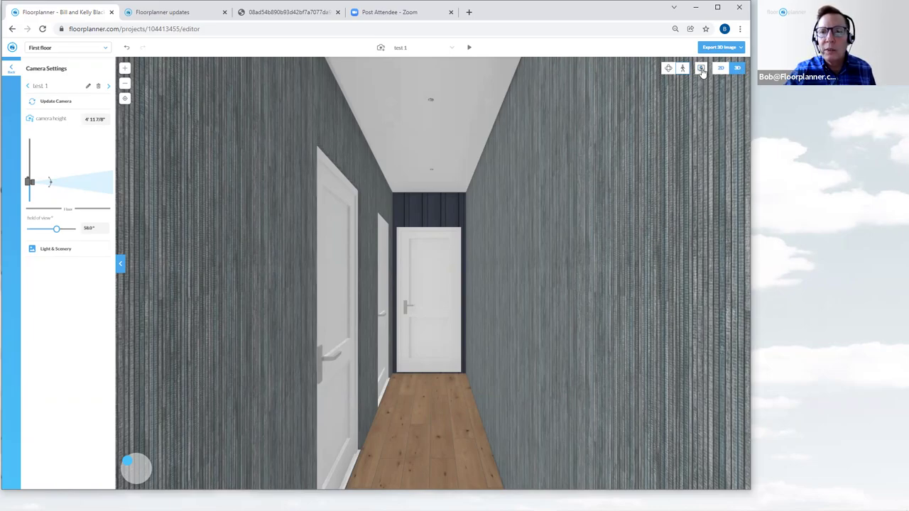
click(701, 69)
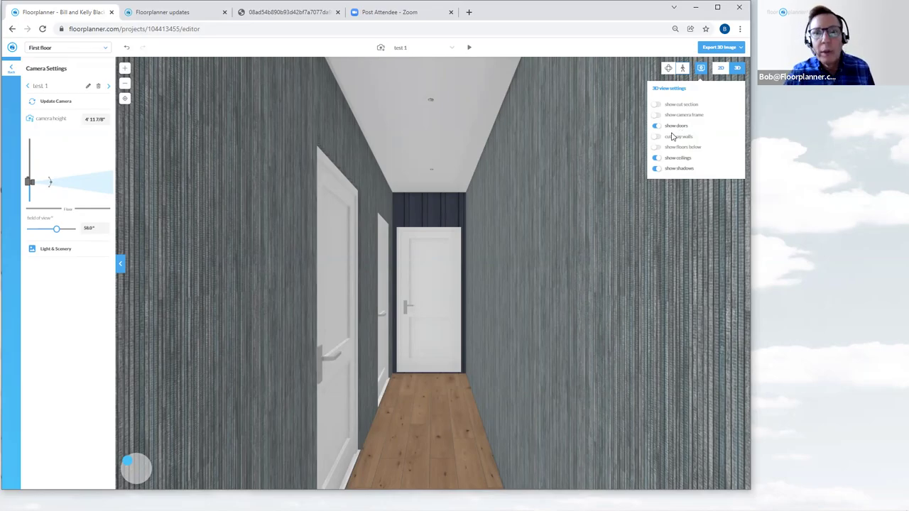
click(656, 128)
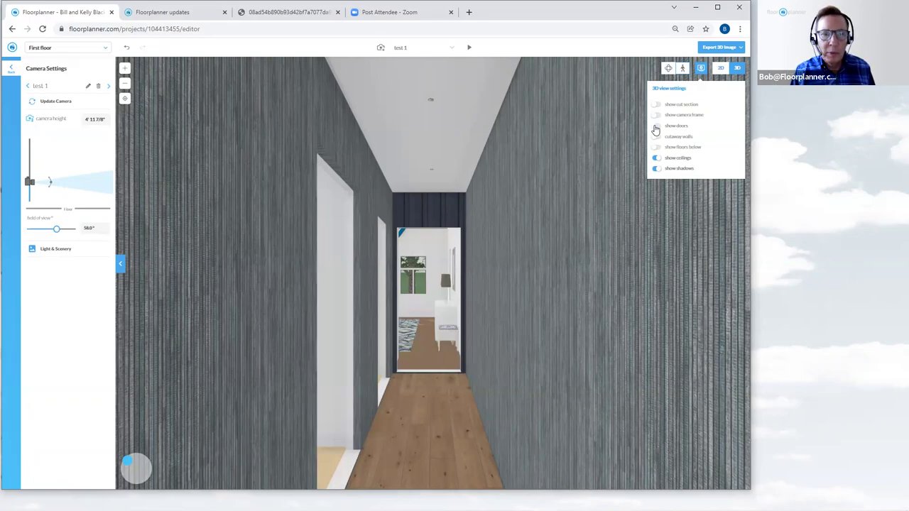
- Walk down the hallway and through the open doorway at its end to view the bedroom
key(Up)
key(Up)
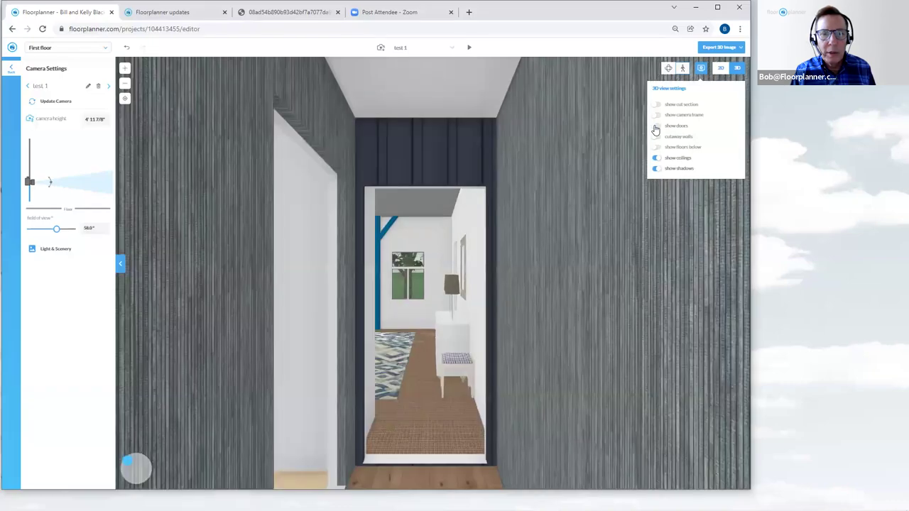
key(Up)
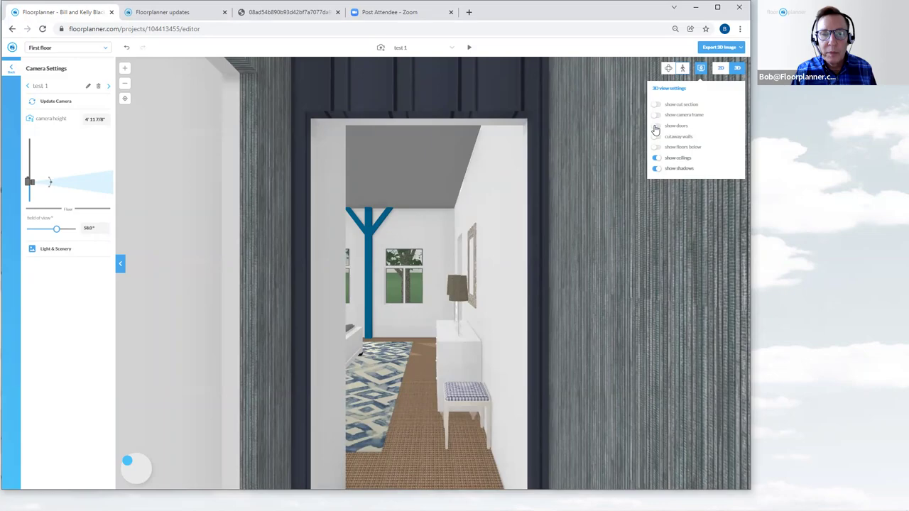
key(Up)
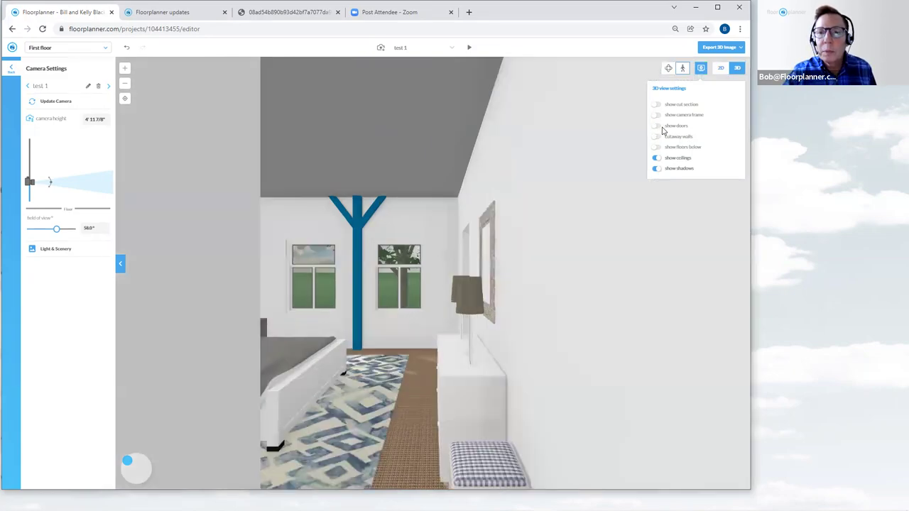
- Show the doors in 3D again and switch to the Guest Bedroom camera
click(660, 130)
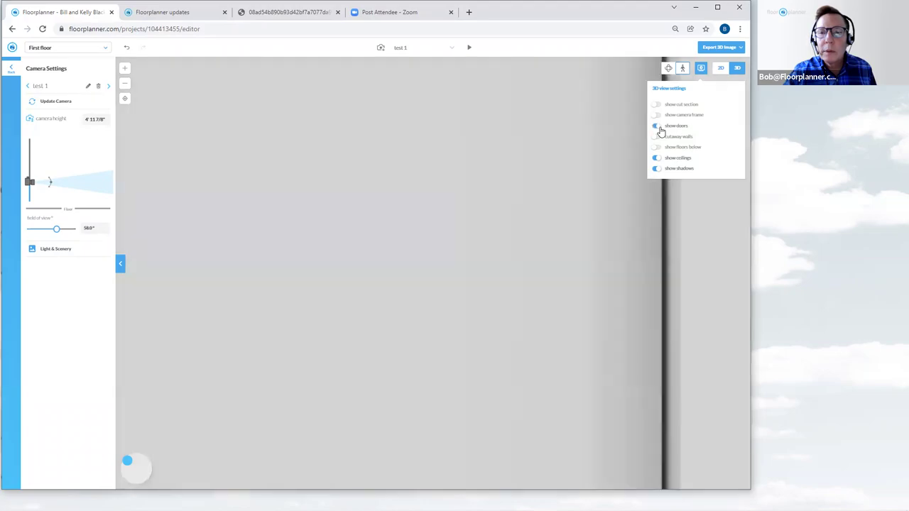
click(454, 50)
drag(457, 83, 426, 205)
click(457, 204)
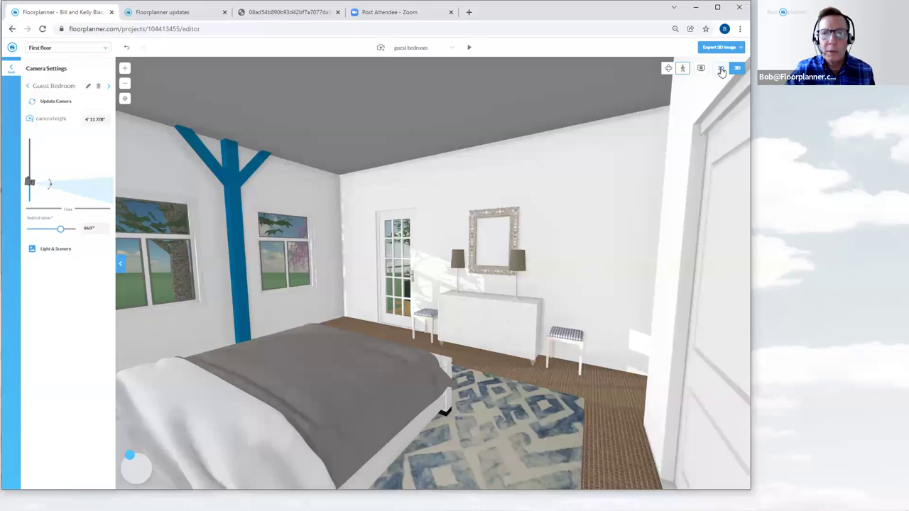
- Return to the 2D plan and open the front view of side 2 of the wall between the bedroom and the wooden deck
click(721, 69)
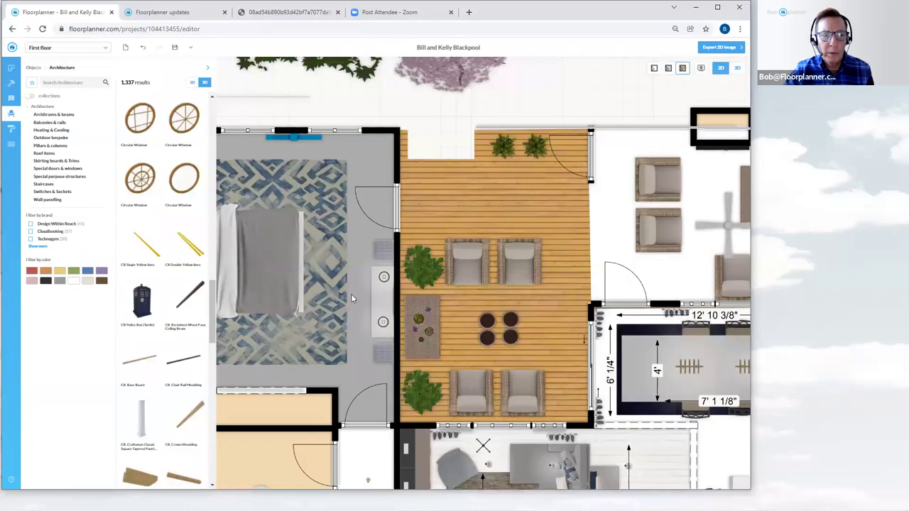
click(397, 260)
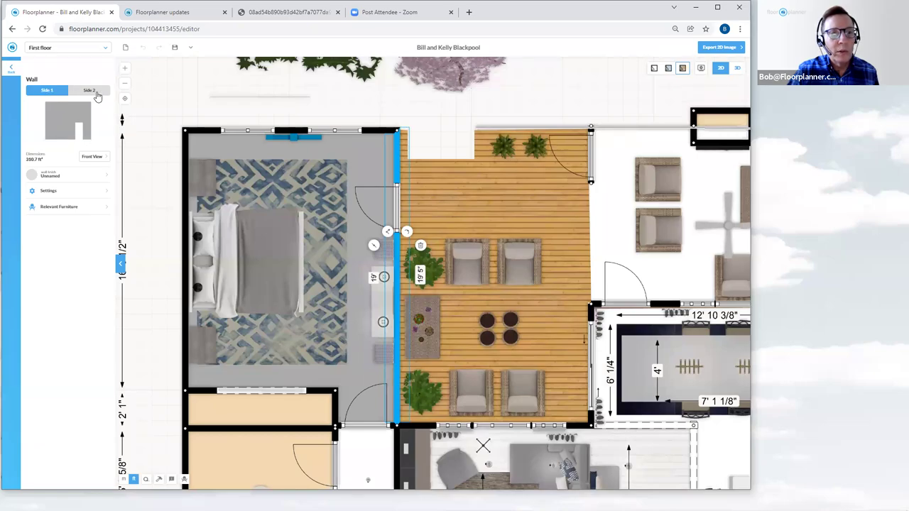
click(97, 93)
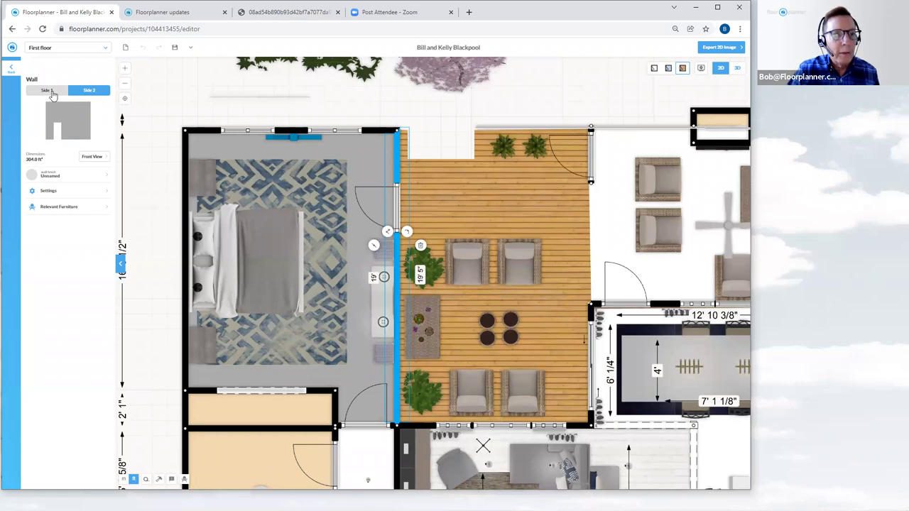
click(92, 157)
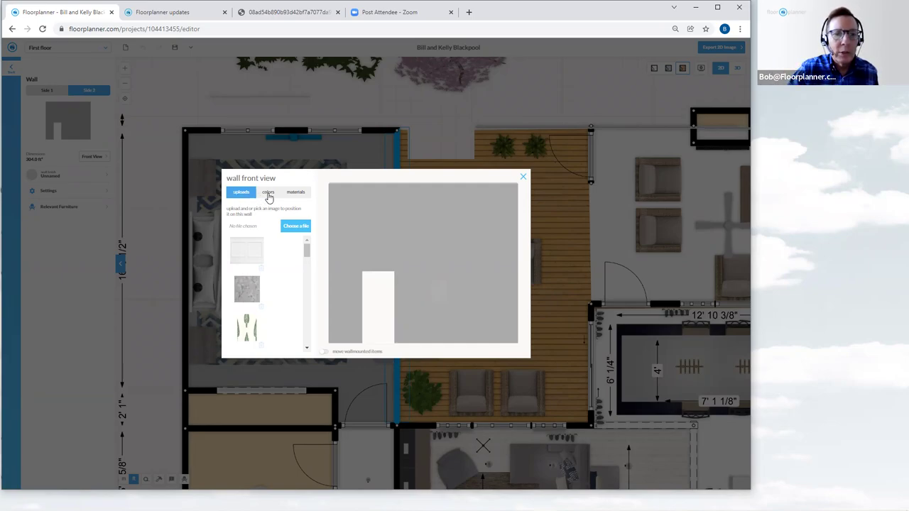
- Browse the red, orange, yellow and blue ranges of Dulux colors for side 2 of the wall
click(268, 193)
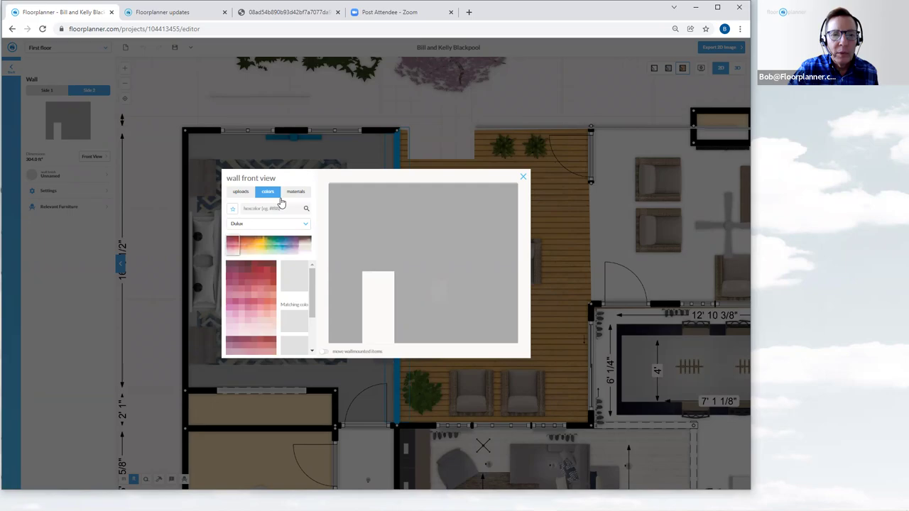
click(250, 246)
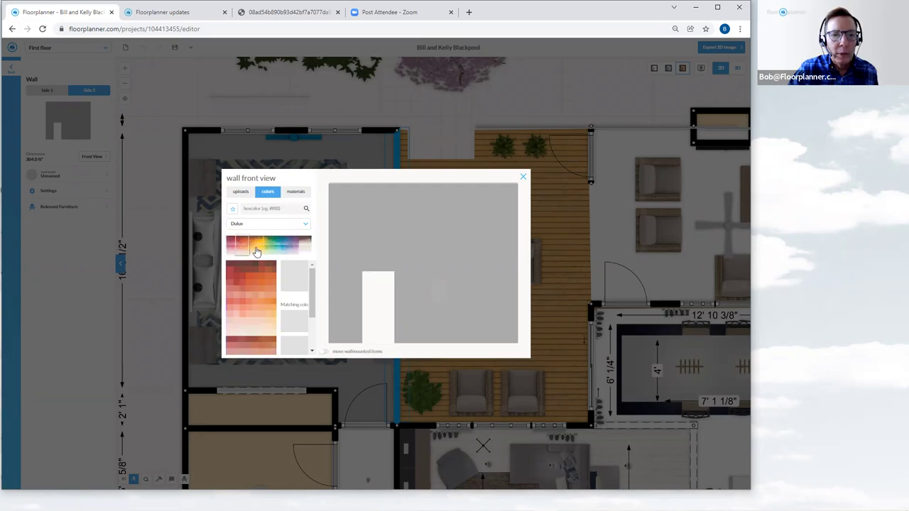
click(257, 246)
click(282, 247)
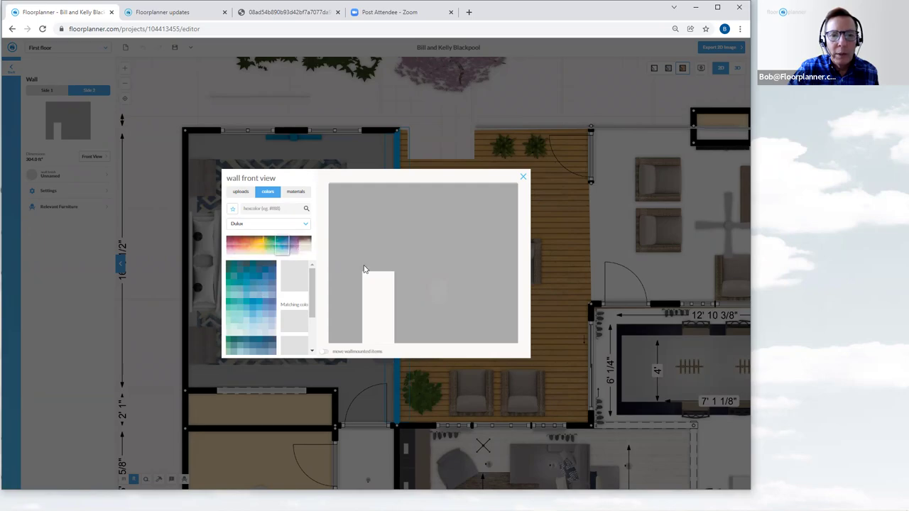
- Paint side 2 of the wall in Shore Line (CC-364) from Benjamin Moore's Designer Classics collection
click(307, 226)
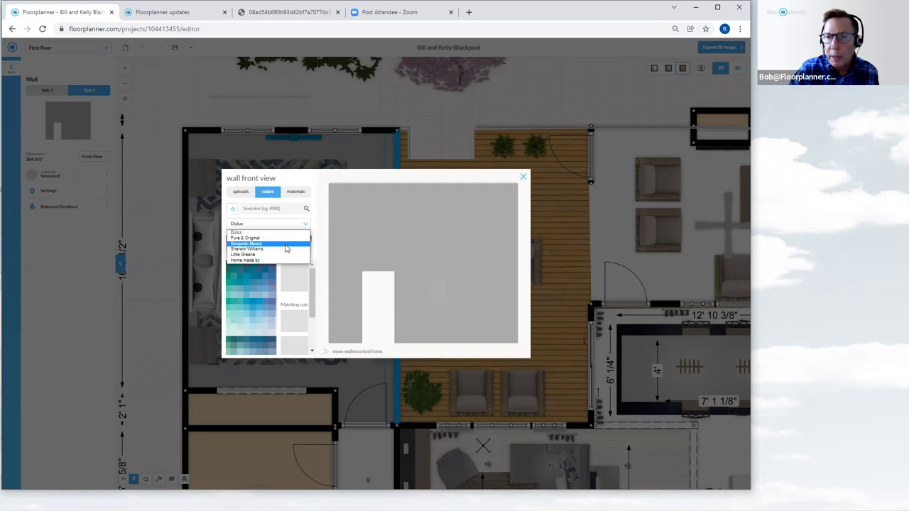
click(286, 246)
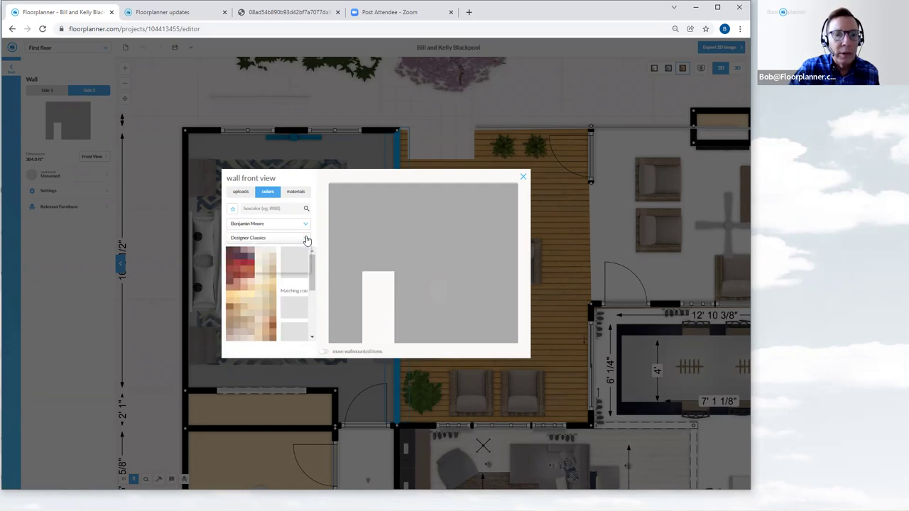
click(306, 239)
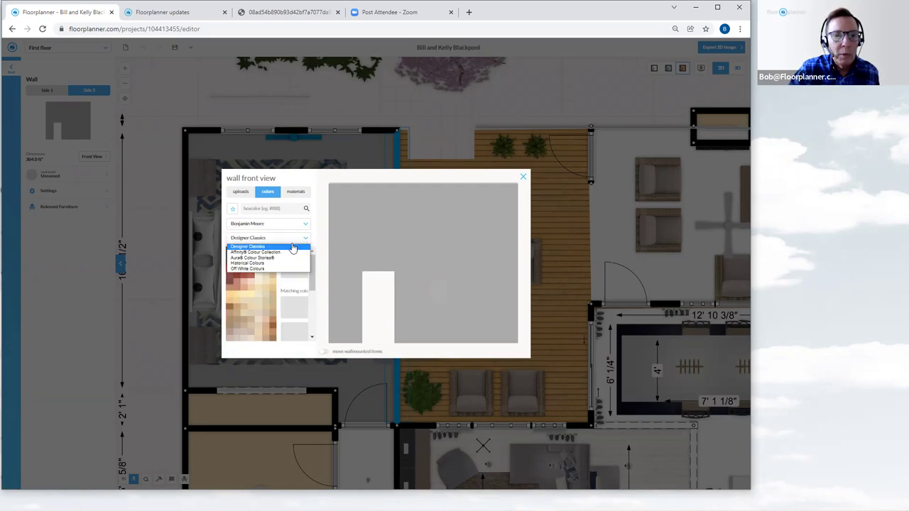
click(297, 246)
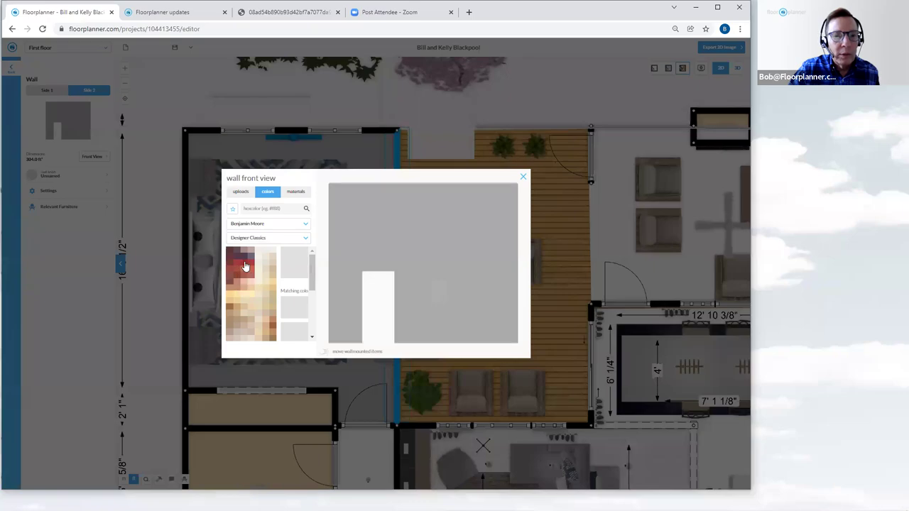
click(237, 328)
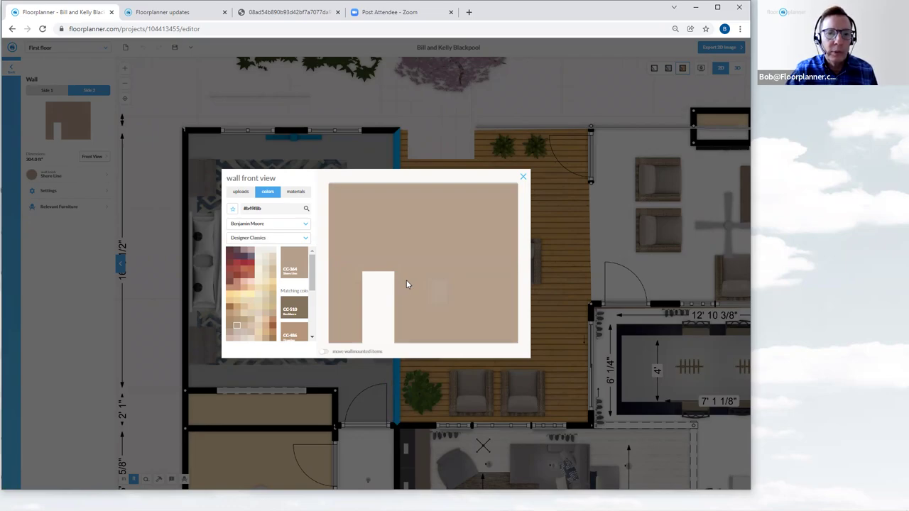
- Cover side 2 of the wall with Crate & Barrel's wallpaper 548279 - Peonies Noir and browse the supplier's other patterns
click(302, 193)
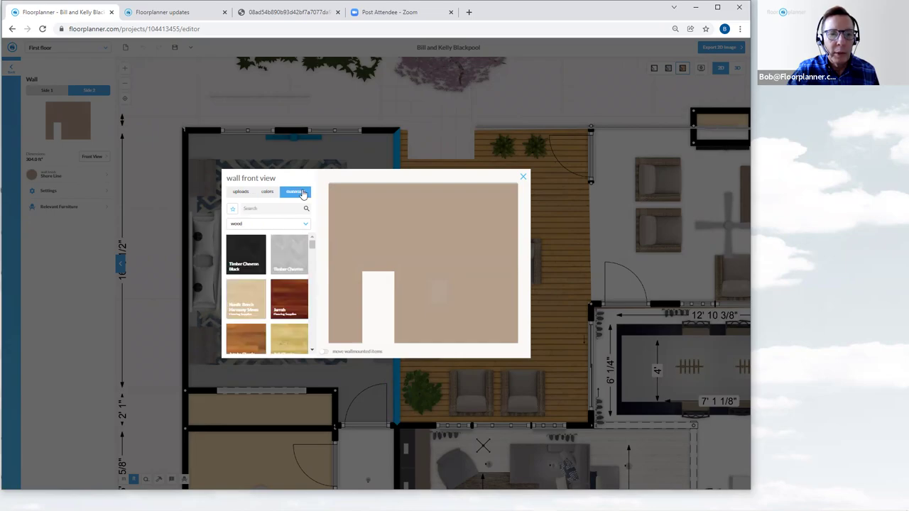
click(308, 227)
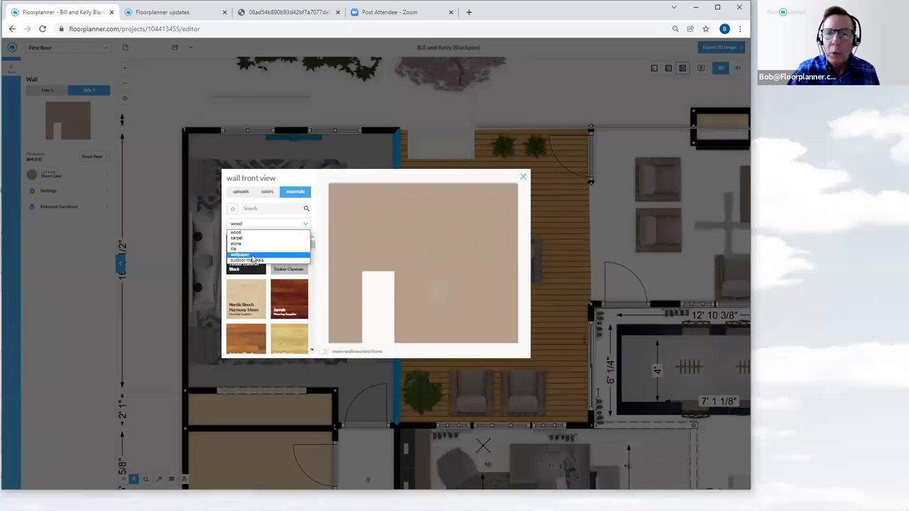
click(252, 255)
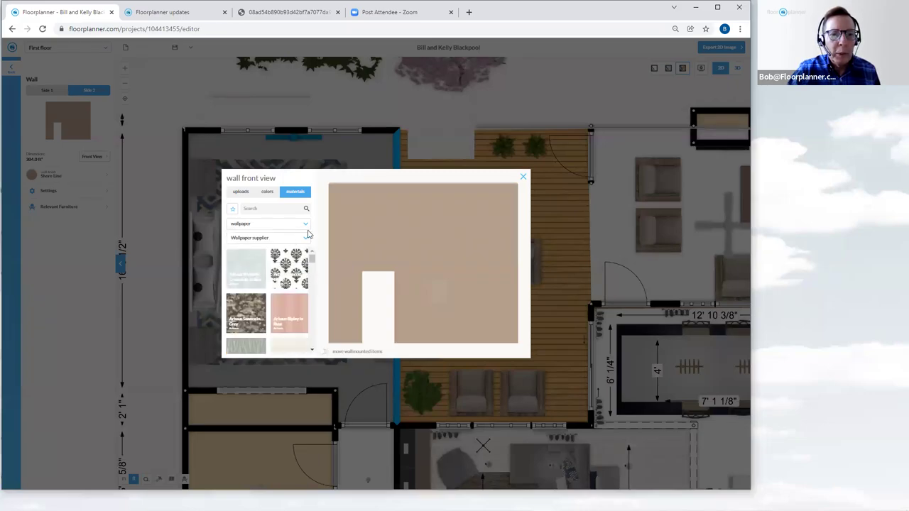
click(307, 240)
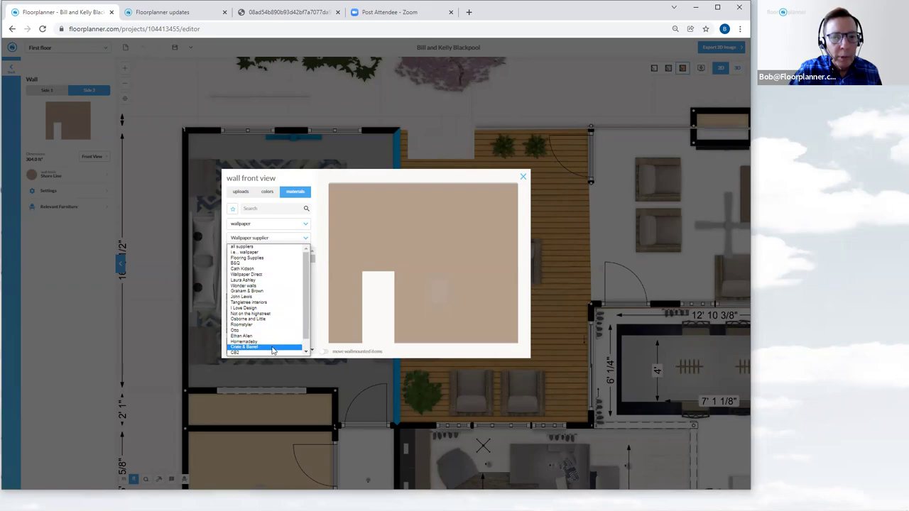
click(273, 348)
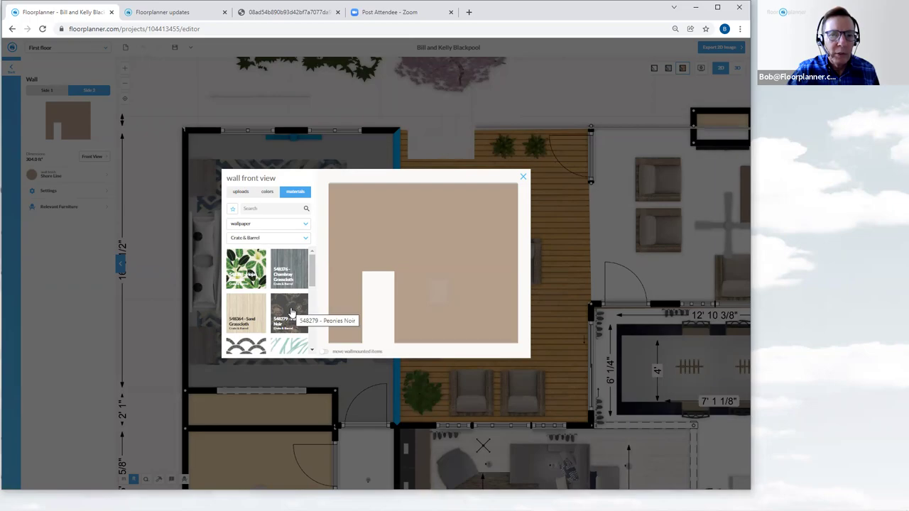
click(290, 312)
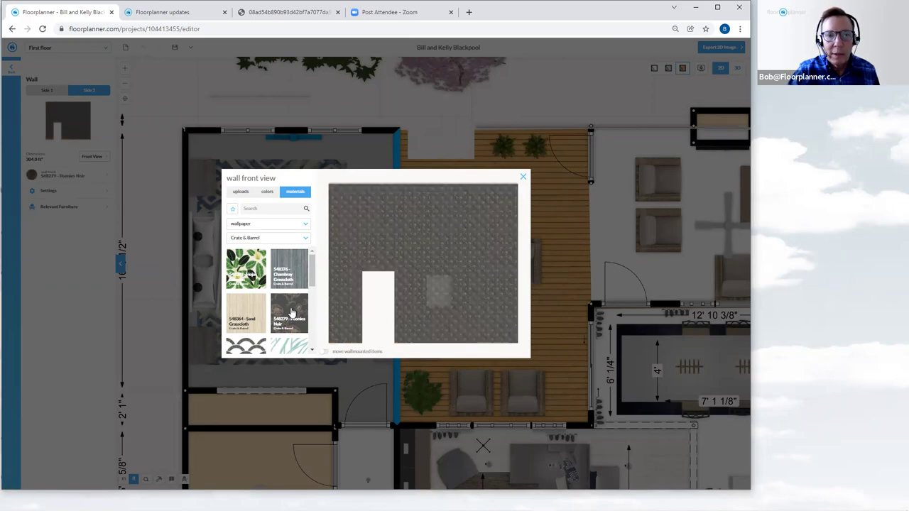
drag(312, 268, 316, 314)
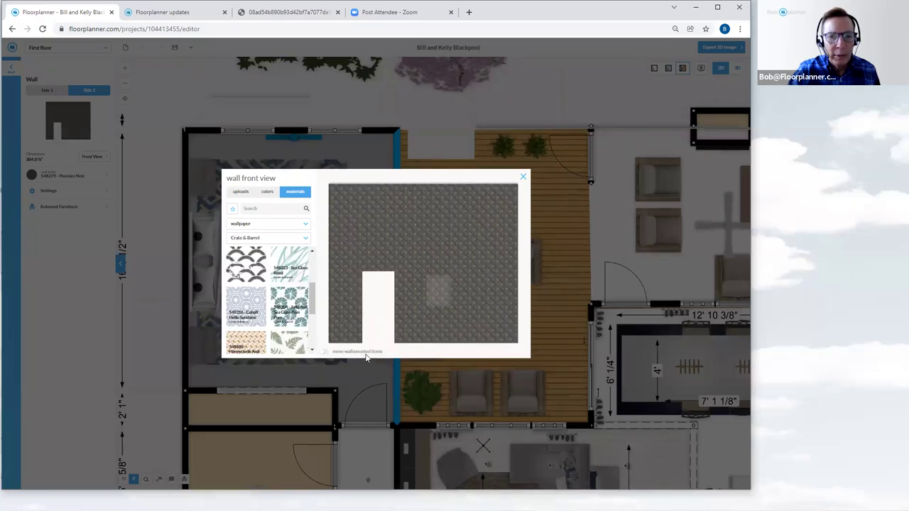
- Try the option for moving wall-mounted items, turn it off again and return to the Crate & Barrel wallpapers
click(324, 353)
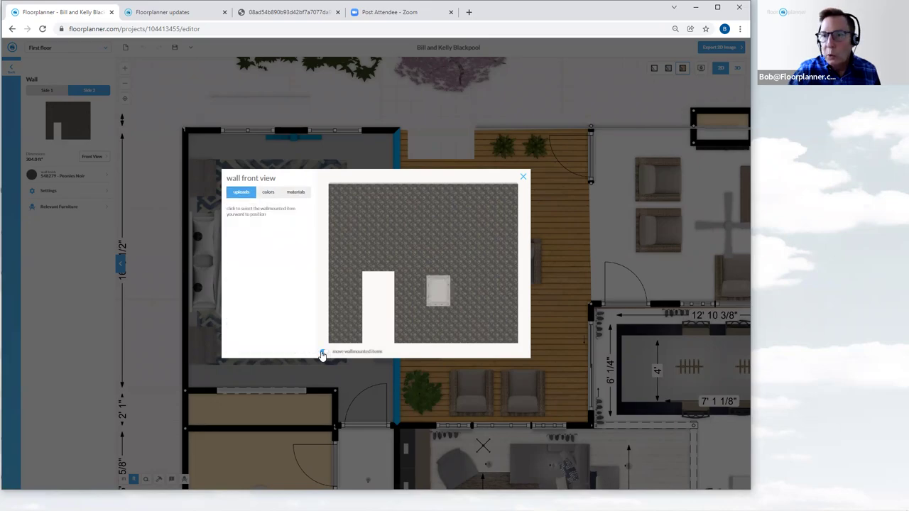
click(323, 353)
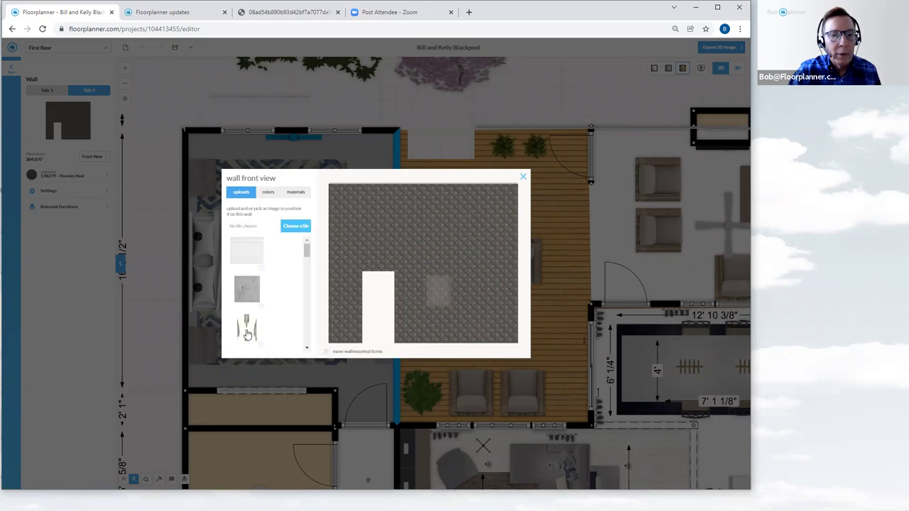
click(294, 193)
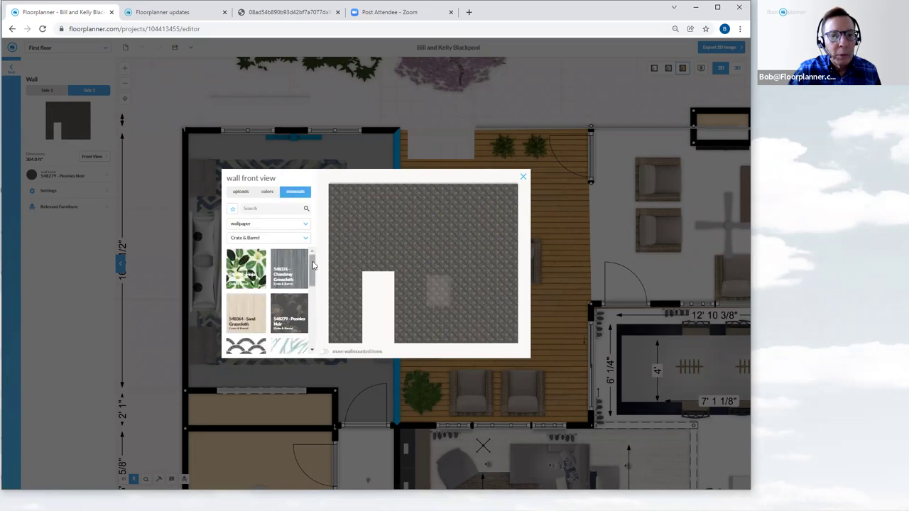
- Try the Sea Glass Reed and Cobalt Hello Sunshine wallpapers on side 2 of the wall, and settle on 548376 - Chambray Grasscloth
drag(311, 274, 313, 296)
click(296, 297)
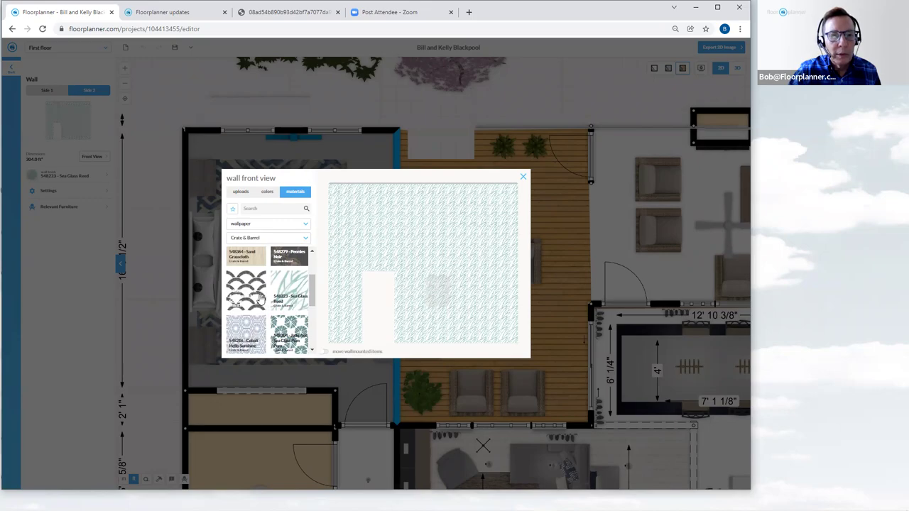
click(260, 301)
click(260, 332)
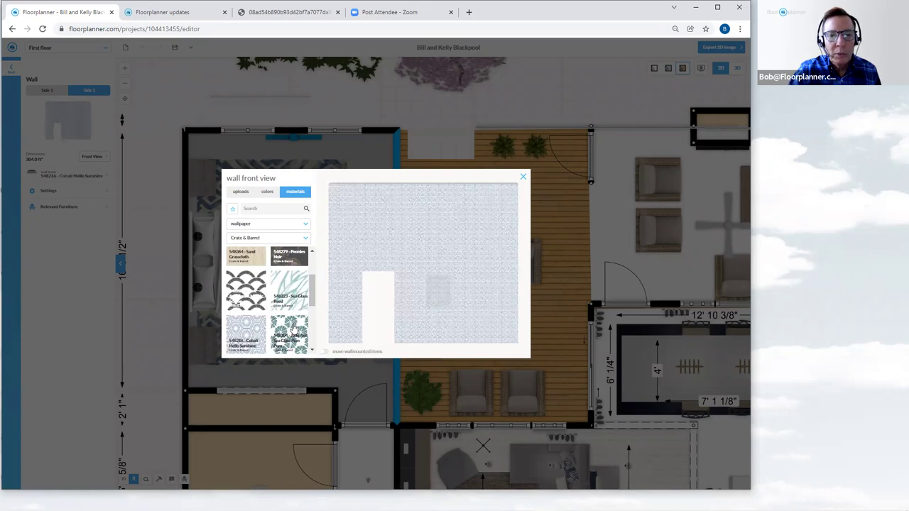
click(292, 326)
drag(313, 290, 333, 270)
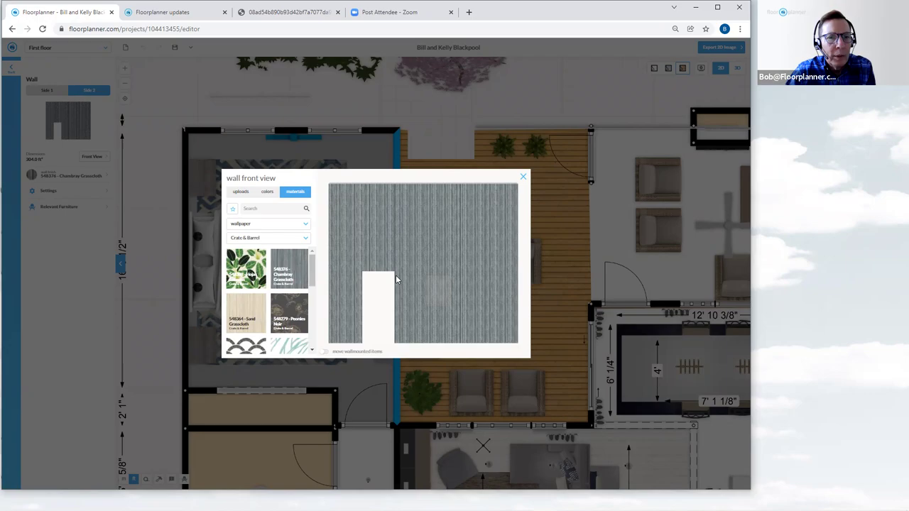
- Place the uploaded white wall-panel image on the wall and set its positioning mode to free
click(240, 193)
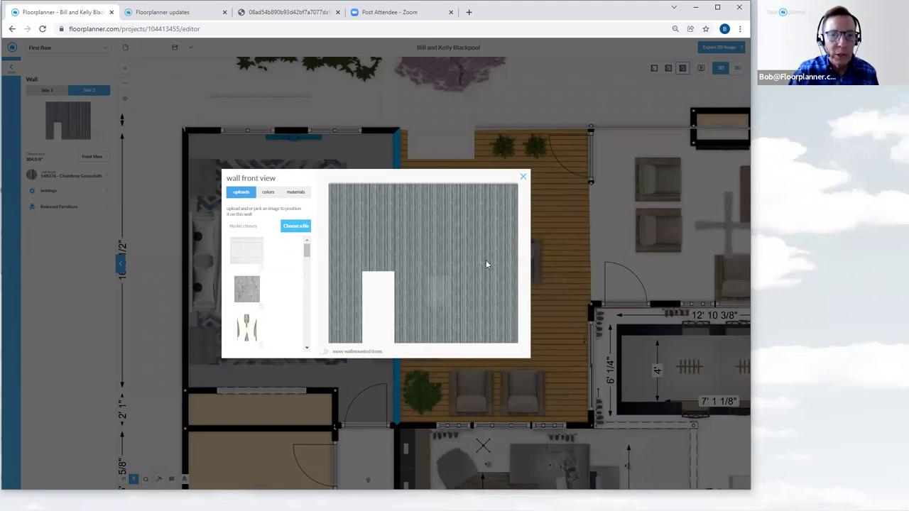
click(247, 251)
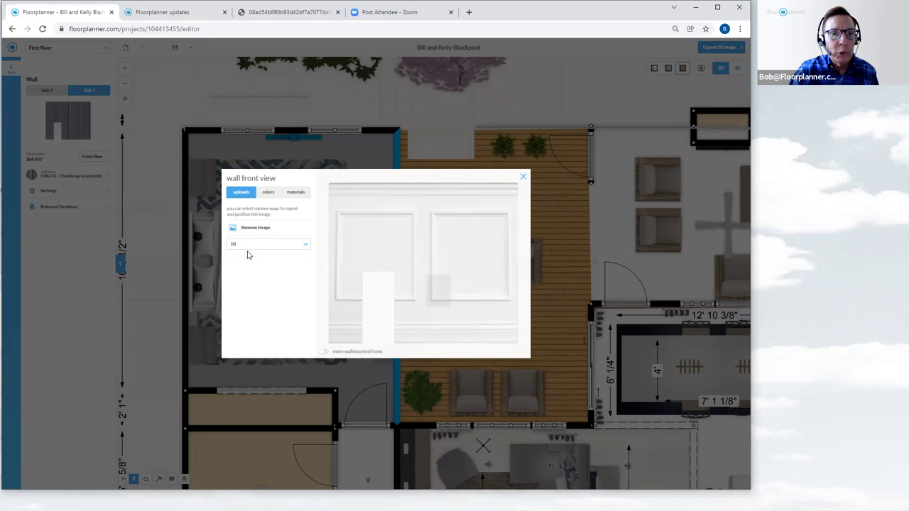
click(304, 248)
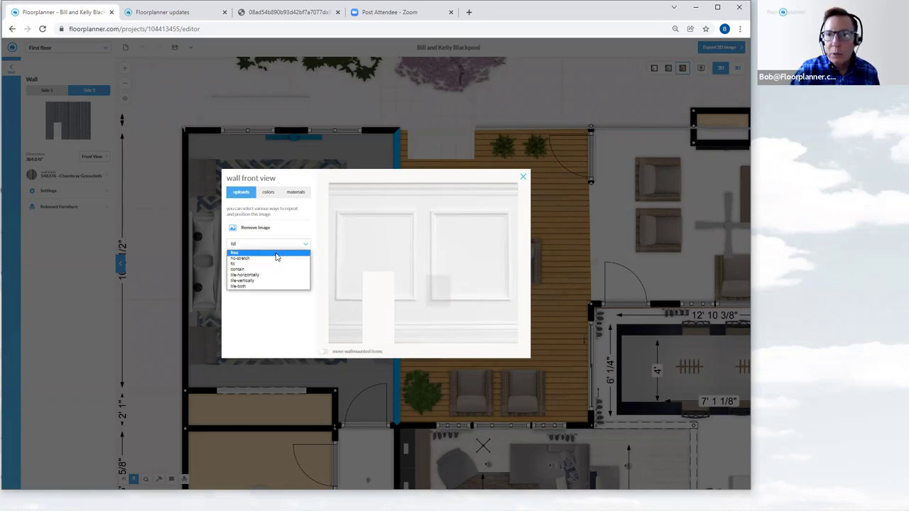
click(277, 253)
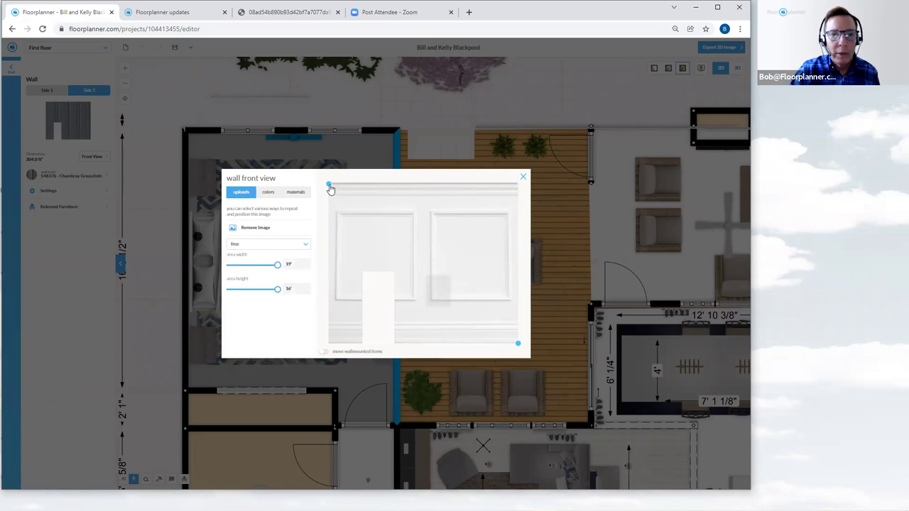
- Shrink the panel image to about 10' 6" wide and 4' high along the bottom of the wall
drag(328, 186, 347, 270)
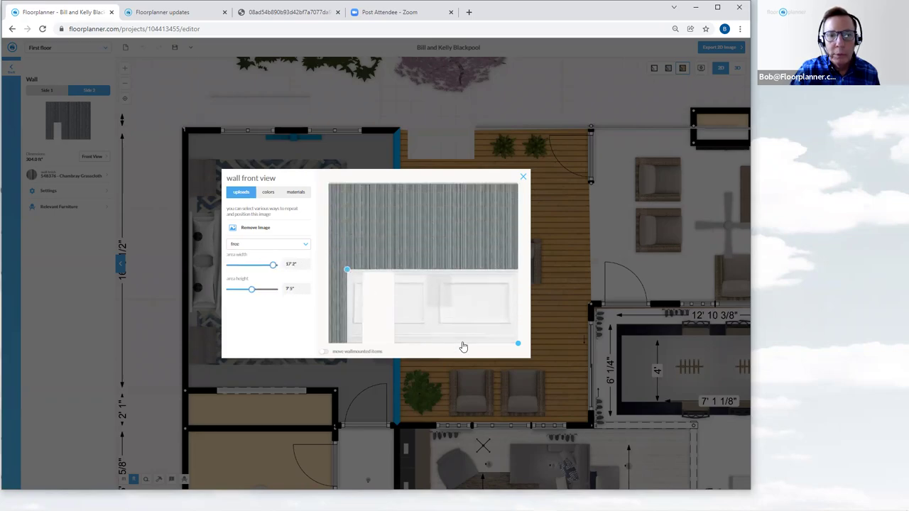
drag(518, 344, 455, 348)
drag(347, 271, 346, 309)
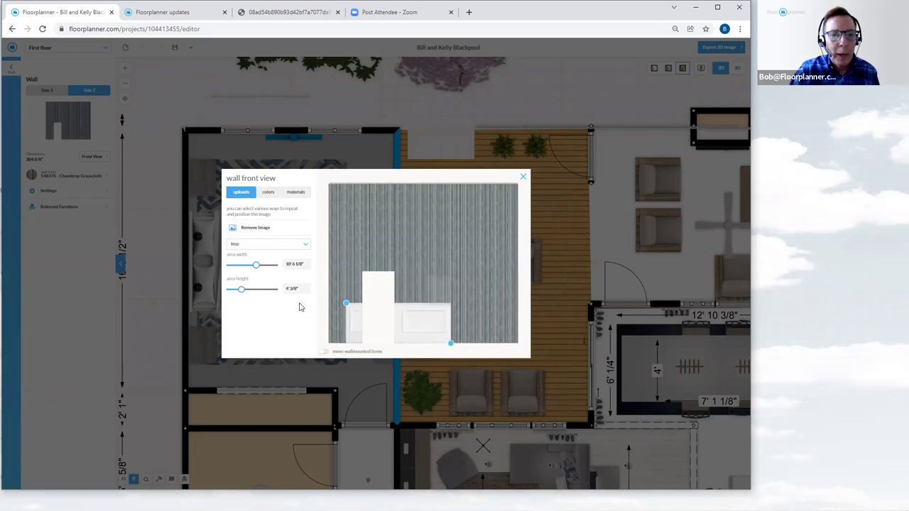
- Set the panel image's area height to 40" and, after trying 2', its area width to 3'
drag(297, 291, 282, 289)
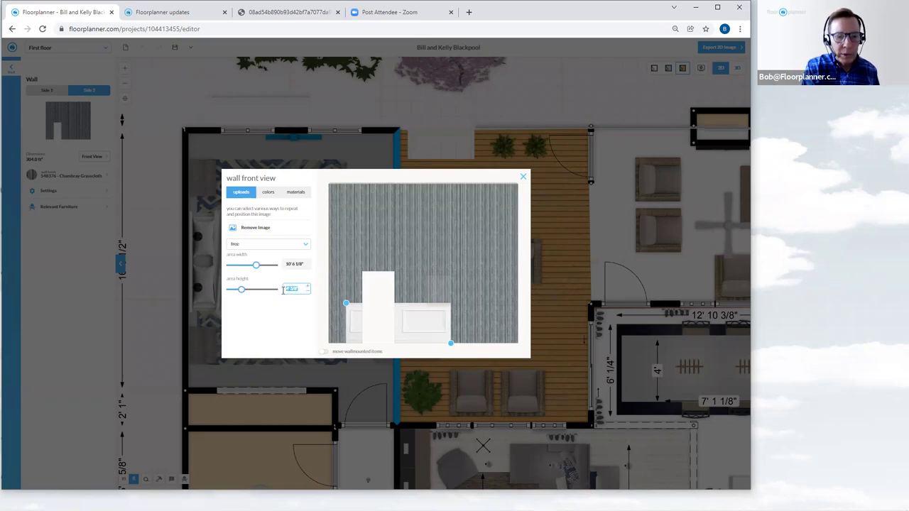
text(1)
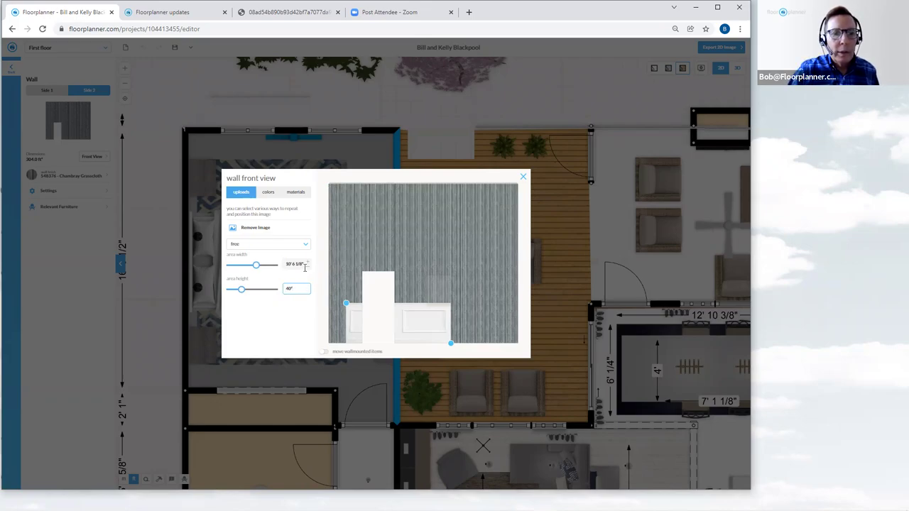
click(298, 265)
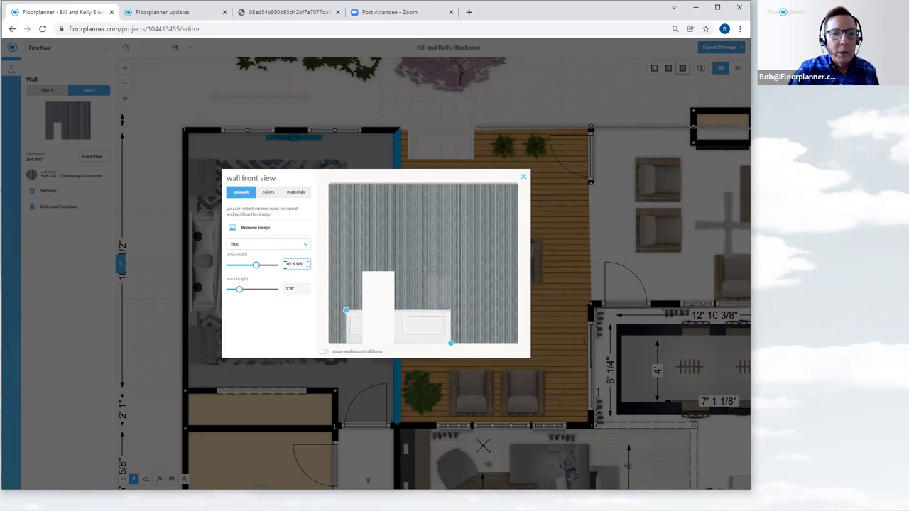
triple_click(292, 264)
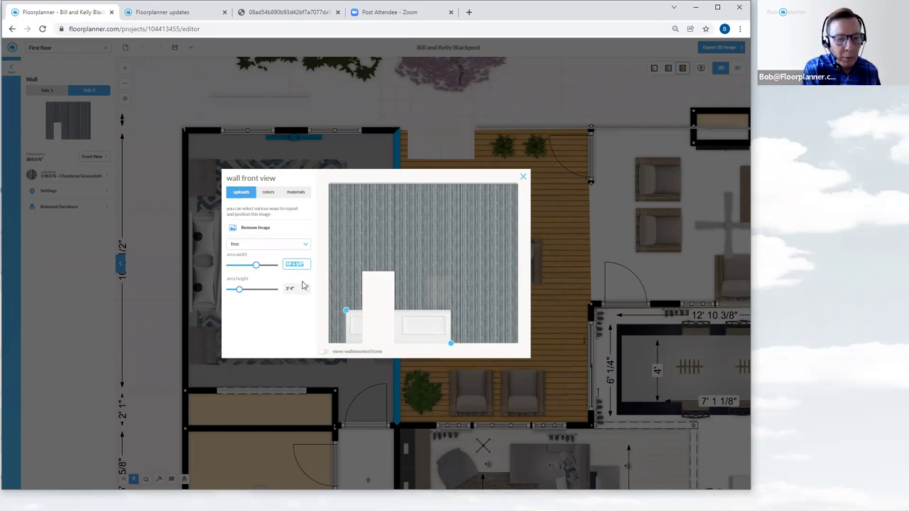
text(4)
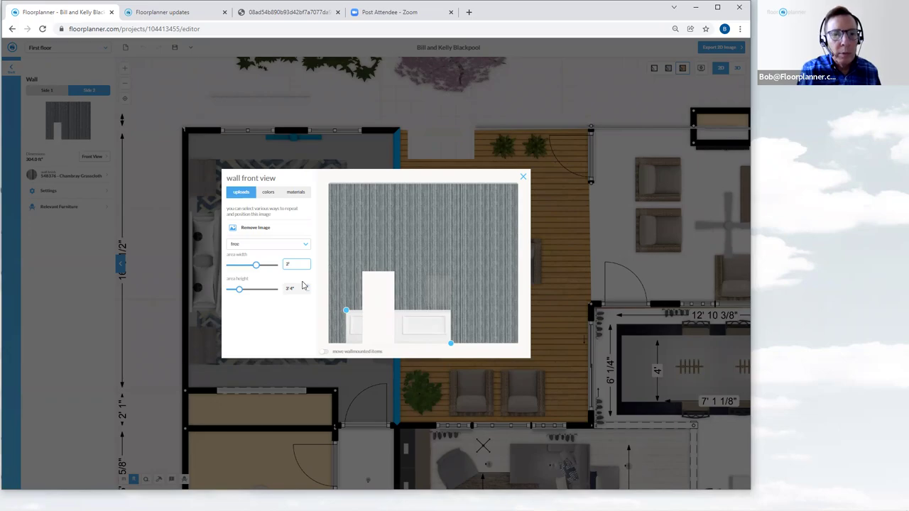
key(Return)
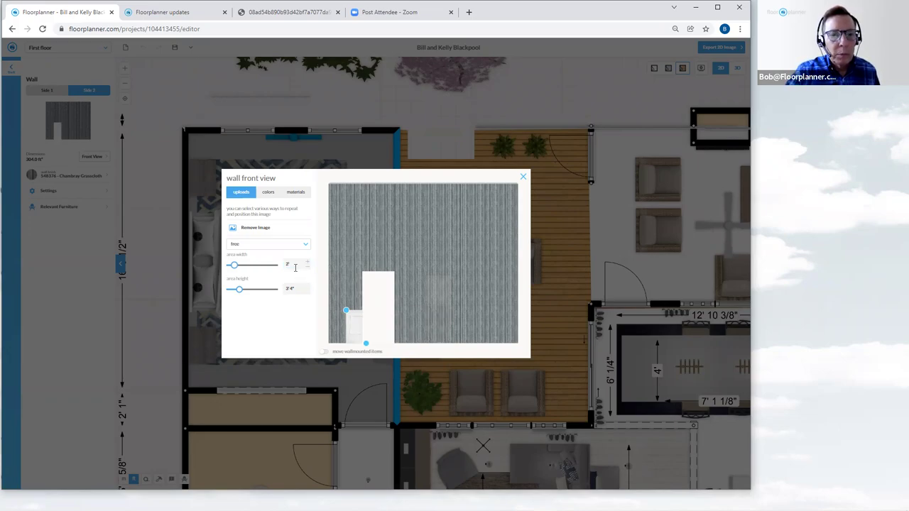
click(285, 265)
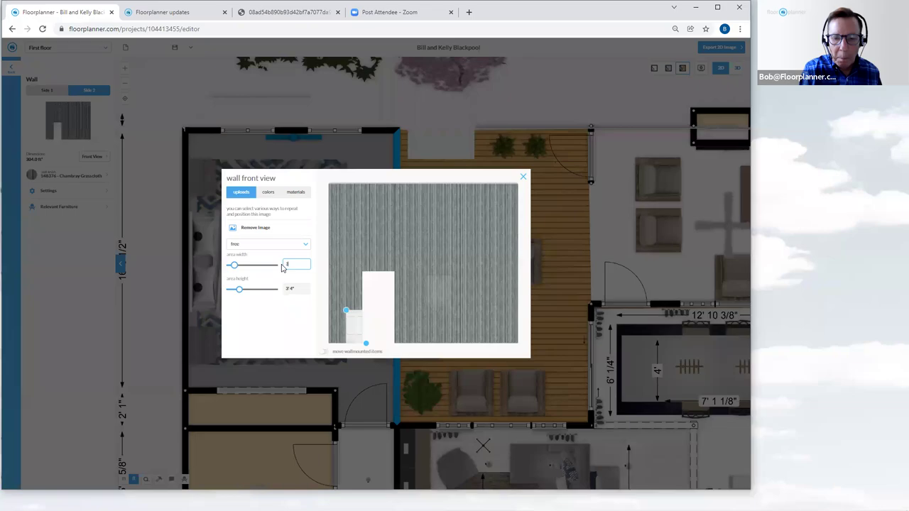
text(3)
key(Return)
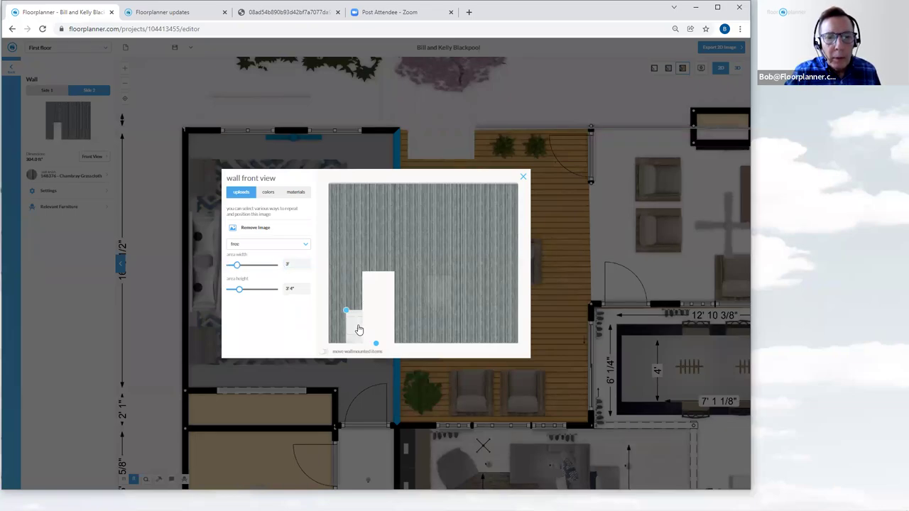
- Fit the panel image into the corner beside the doorway at about 3' 4 1/2" by 3' 3 1/4", tile it horizontally and save the project
mouse_move(356, 329)
mouse_down()
mouse_move(341, 334)
mouse_move(363, 345)
mouse_up()
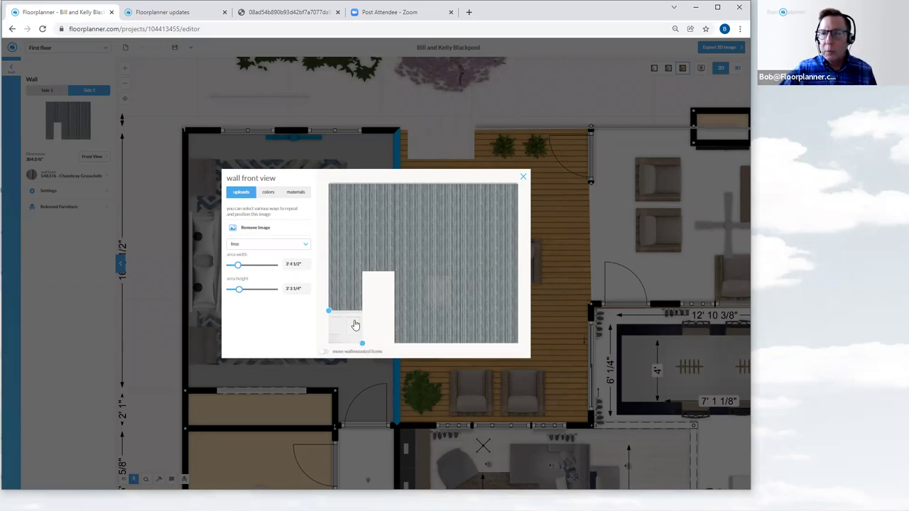
click(306, 246)
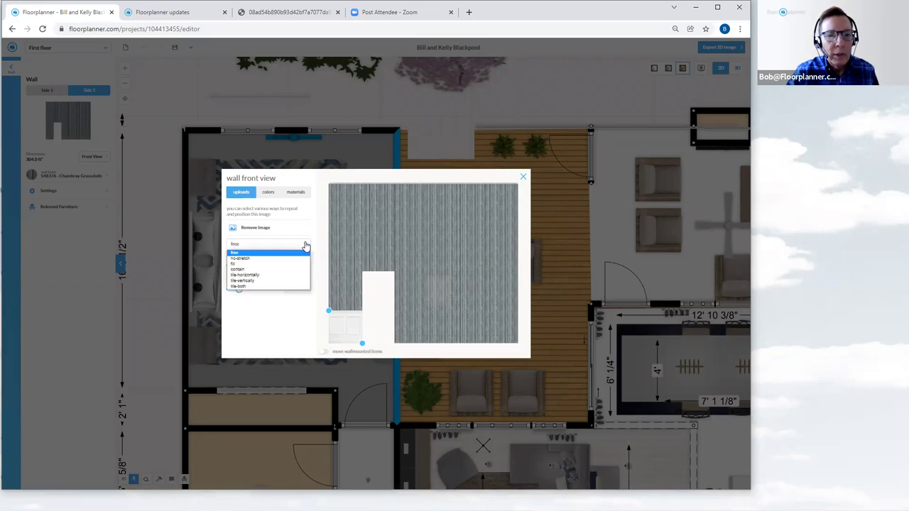
click(287, 275)
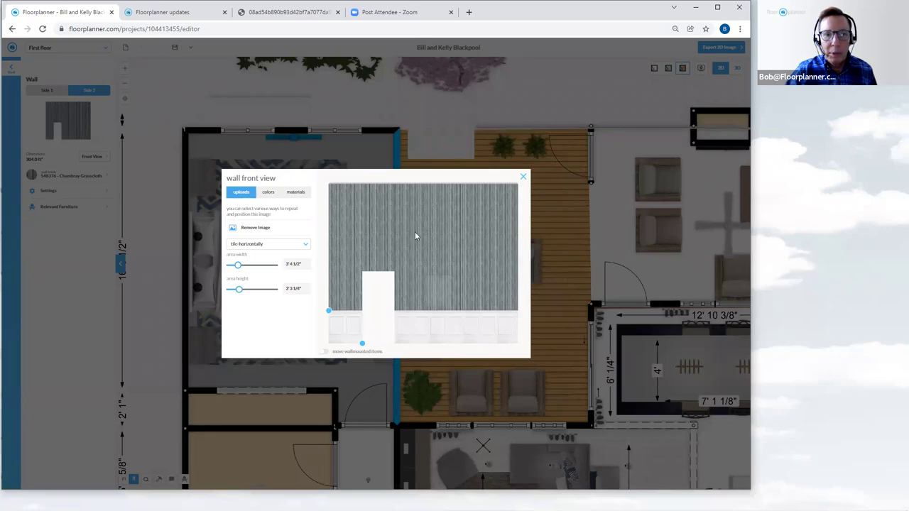
click(524, 178)
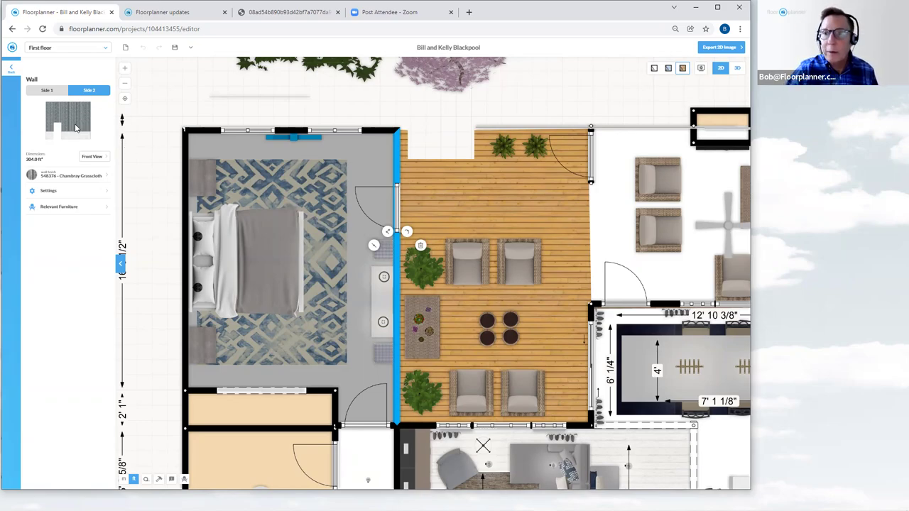
click(174, 48)
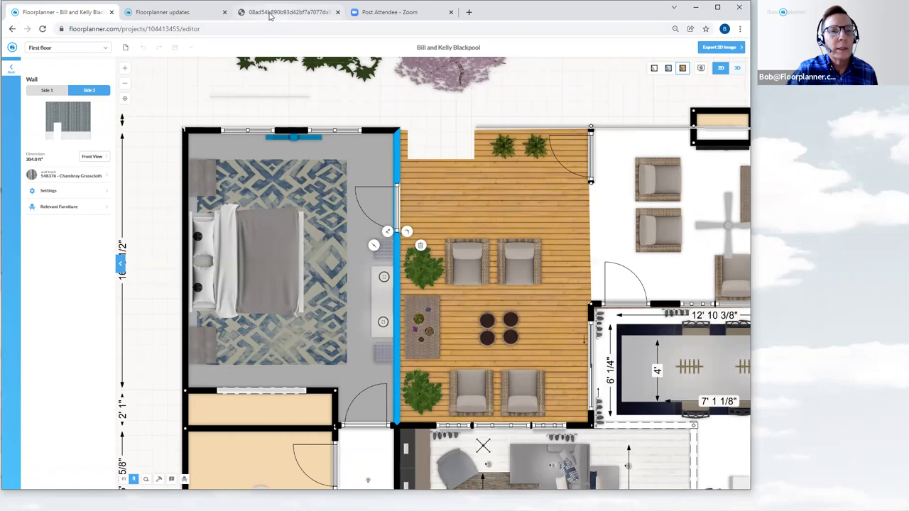
- Open the rendered image of the guest bedroom to view the wallpaper and wall panels
mouse_move(270, 15)
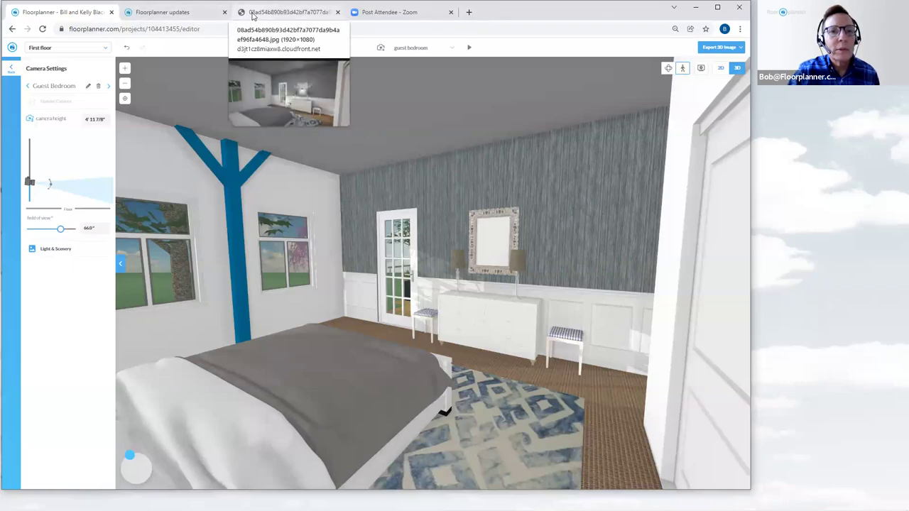
click(253, 15)
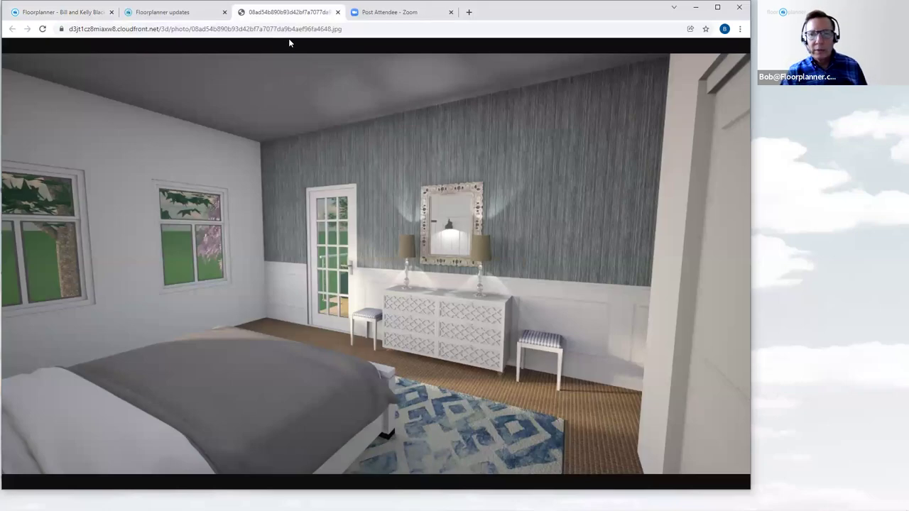